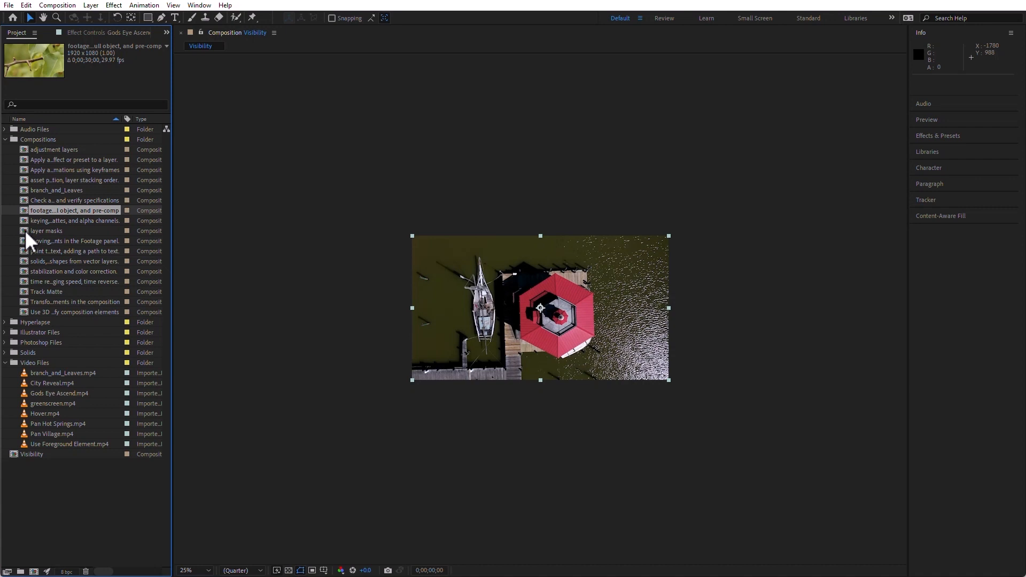
Open the layer masks composition and create a new composition with the default settings
double_click(25, 230)
left_click(291, 531)
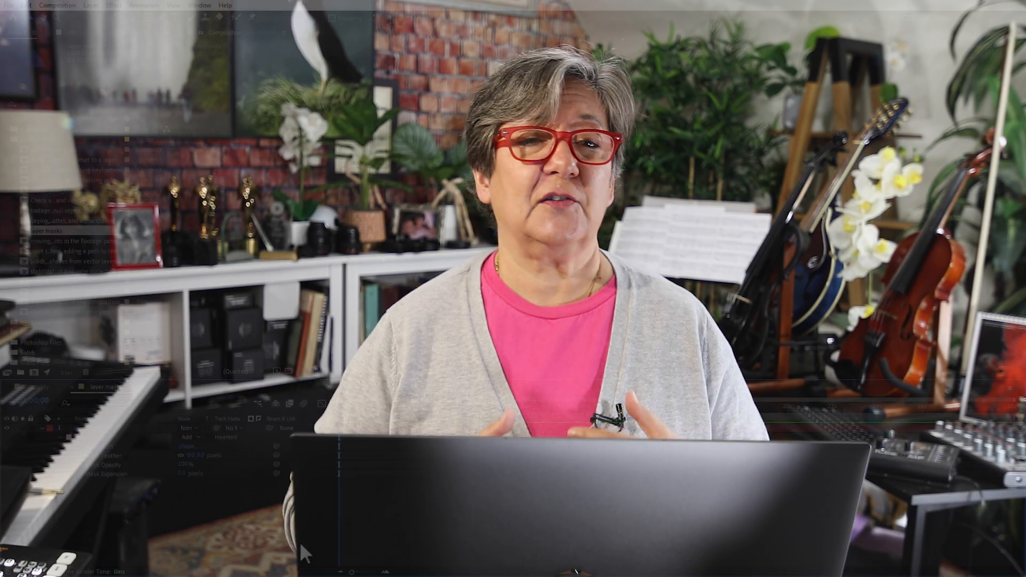
key("ctrl+n")
key("Return")
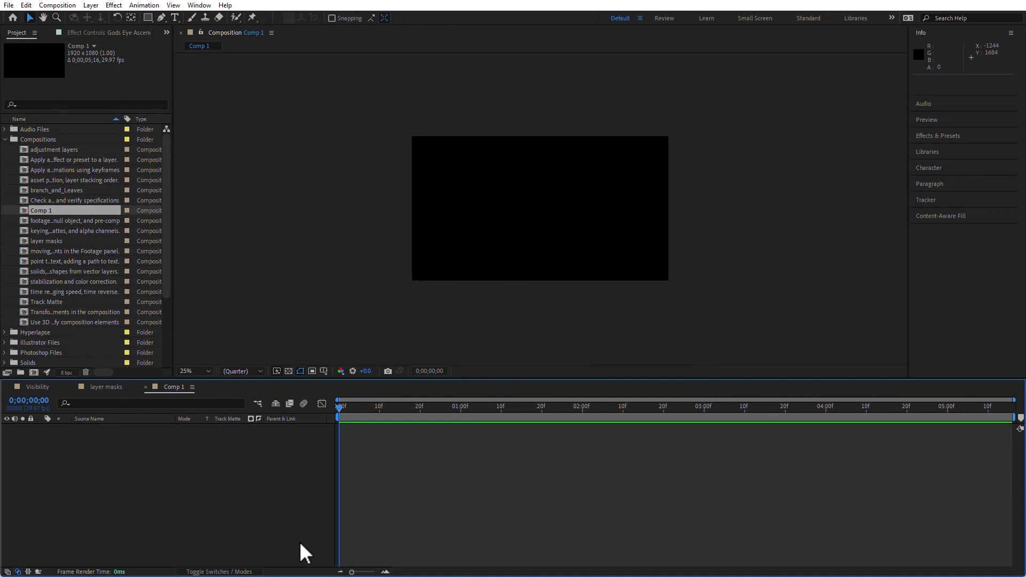
Add a black solid with default settings to Comp 1 and draw a rectangular mask on it
key("ctrl+y")
key("Return")
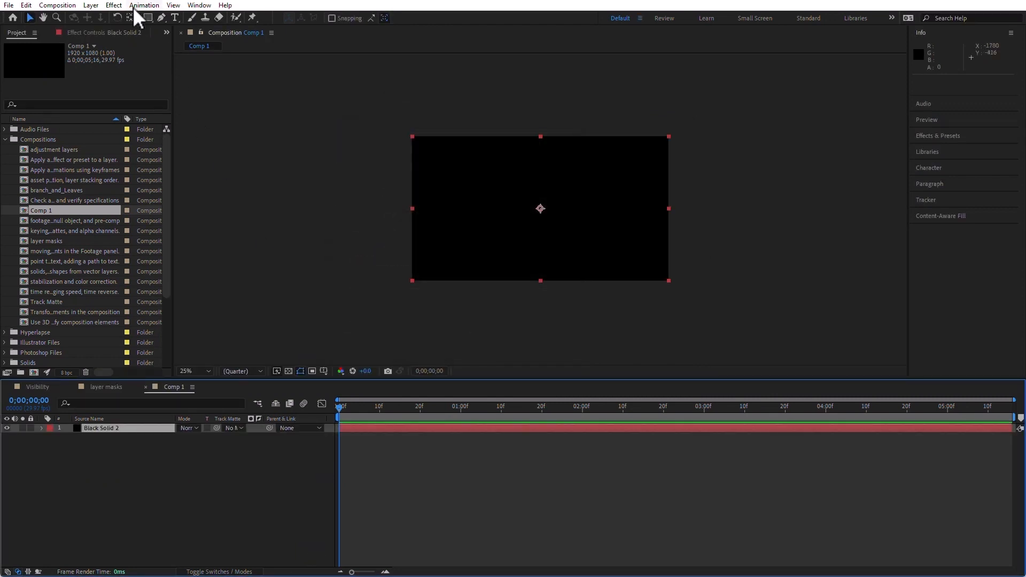
left_click(148, 17)
left_click_drag(447, 153, 633, 238)
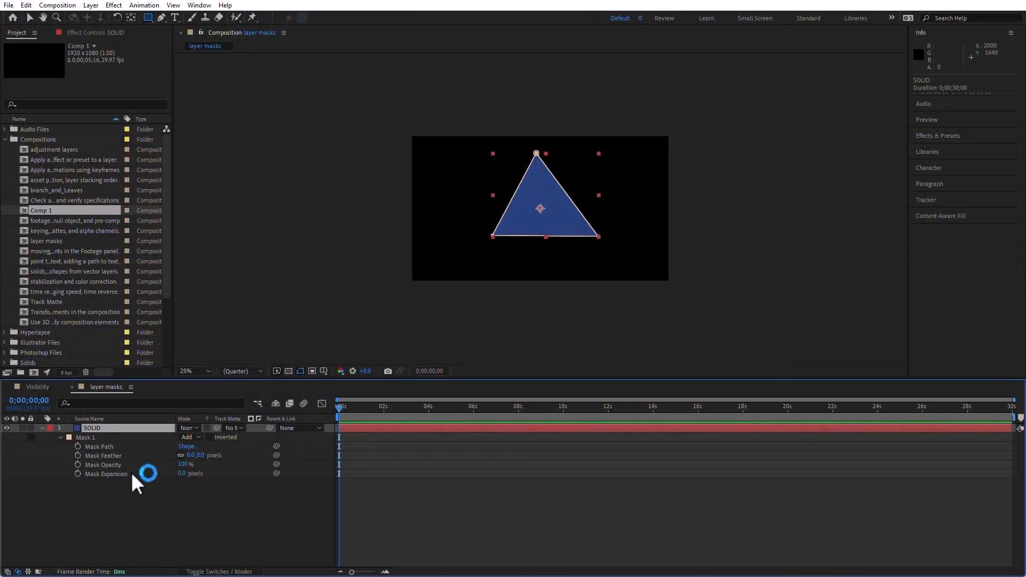
Show only the Mask Path property of the SOLID layer in the layer masks composition
key("m")
left_click(137, 488)
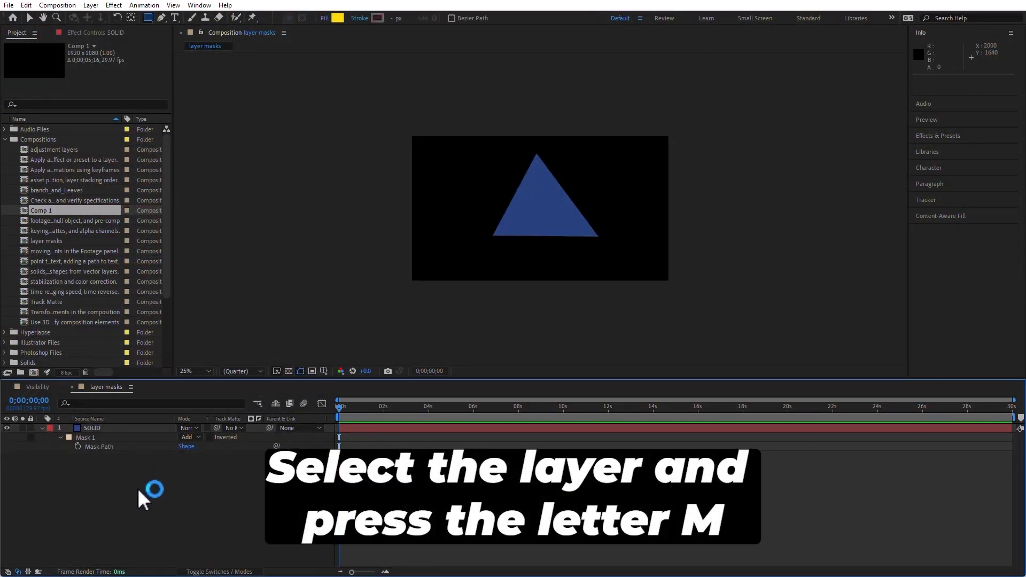
key("m")
left_click(117, 427)
key("m")
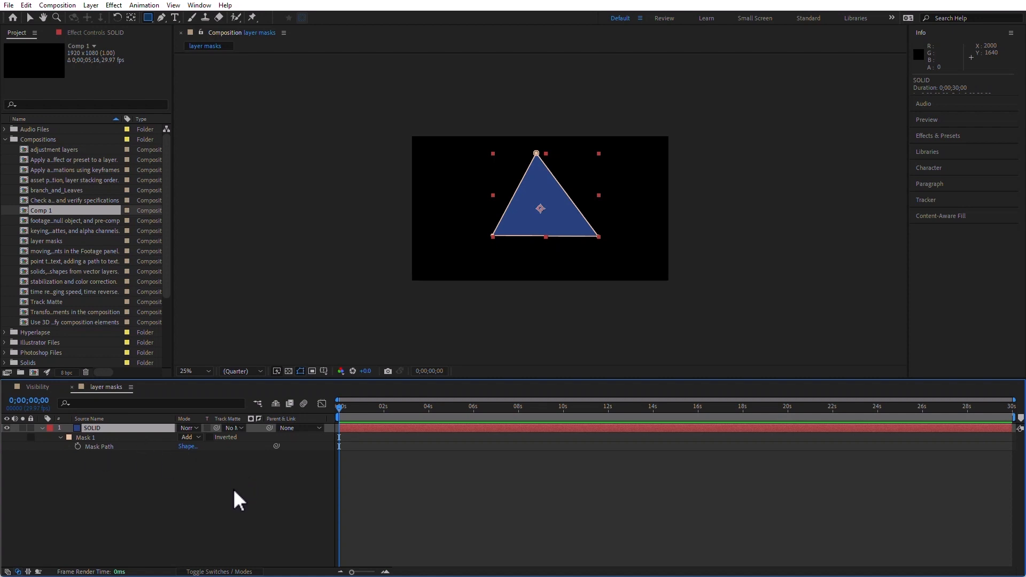
Delete the SOLID layer and replace it with a new composition-sized solid coloured green 326A2F
key("Delete")
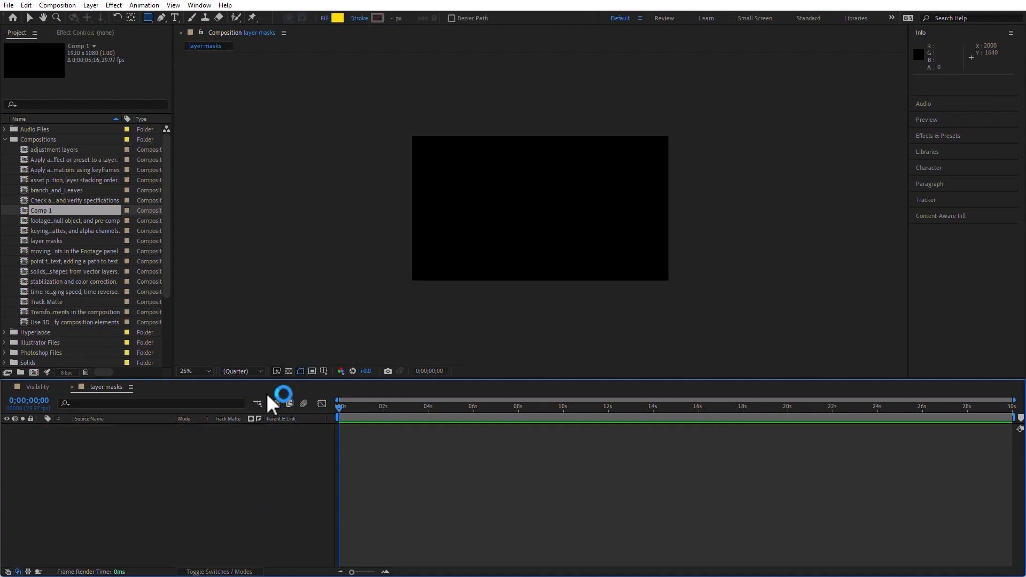
left_click(91, 5)
left_click(92, 6)
left_click(92, 5)
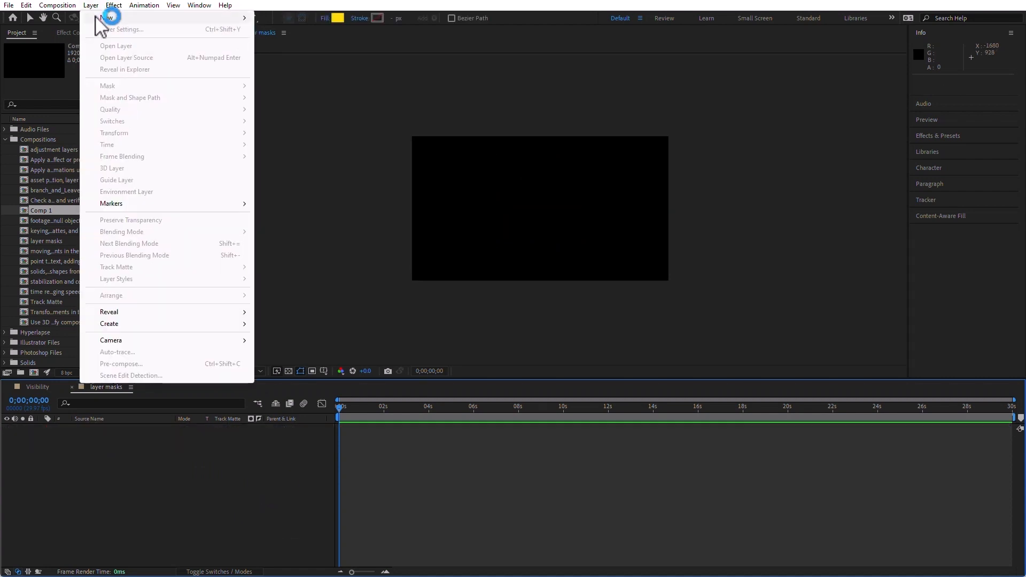
mouse_move(97, 17)
left_click(310, 29)
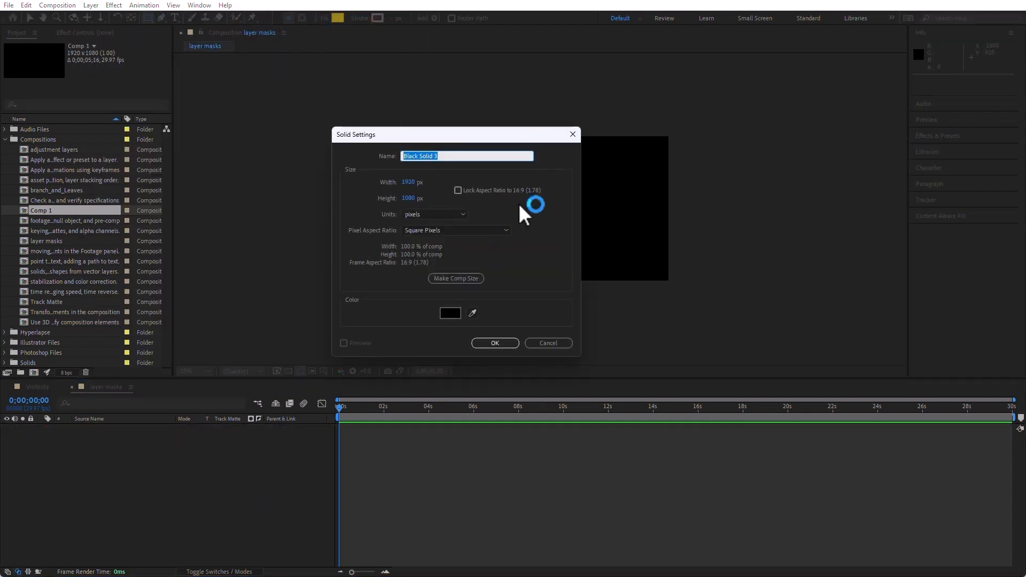
left_click(450, 313)
left_click(683, 233)
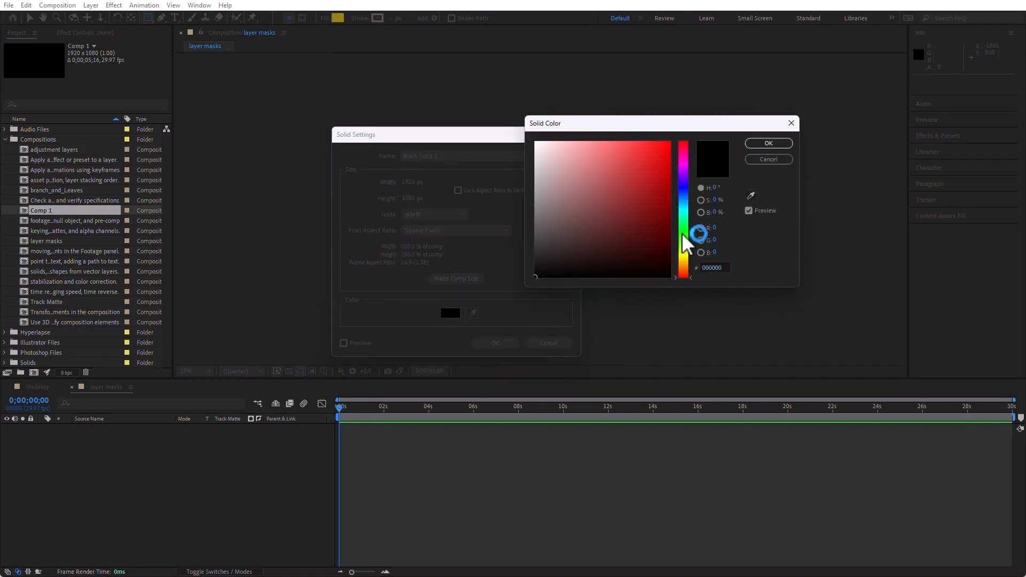
left_click(658, 202)
left_click_drag(659, 200, 610, 220)
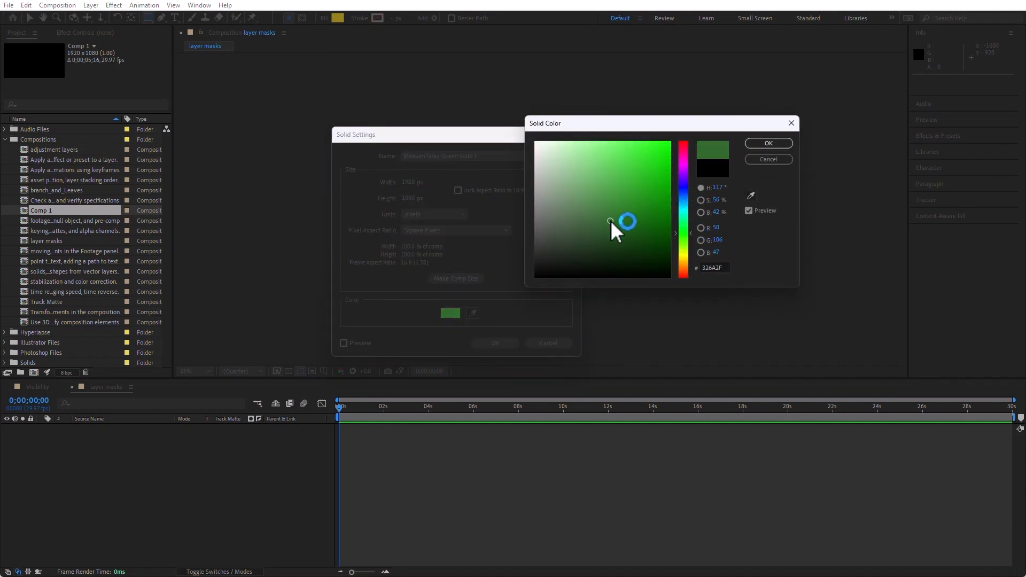
left_click(759, 141)
key("Return")
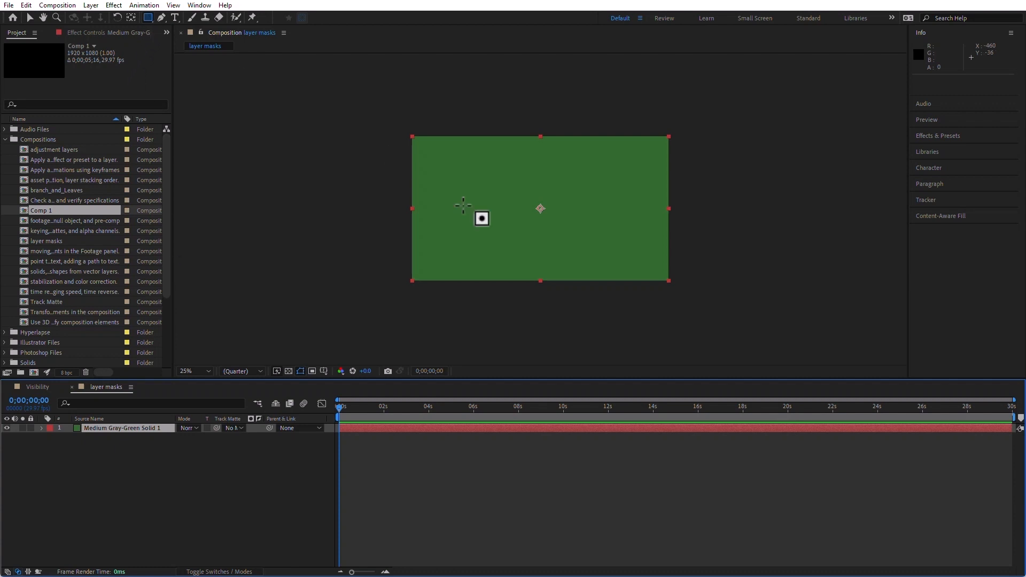
Draw three overlapping rectangular masks on the green solid: a wide central one, a tall one at its left, and one crossing the frame's upper edge
left_click_drag(454, 172, 631, 244)
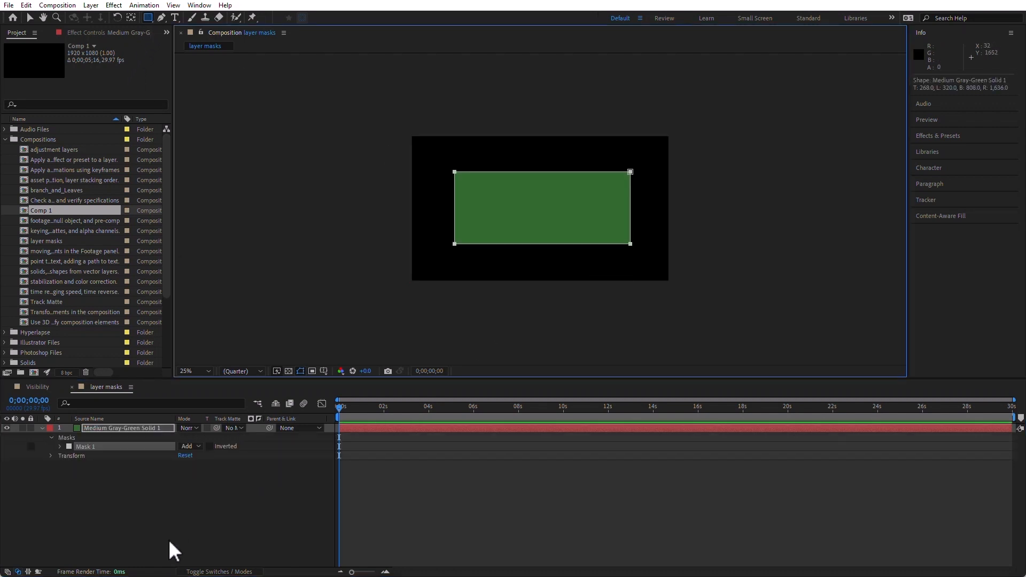
left_click(191, 520)
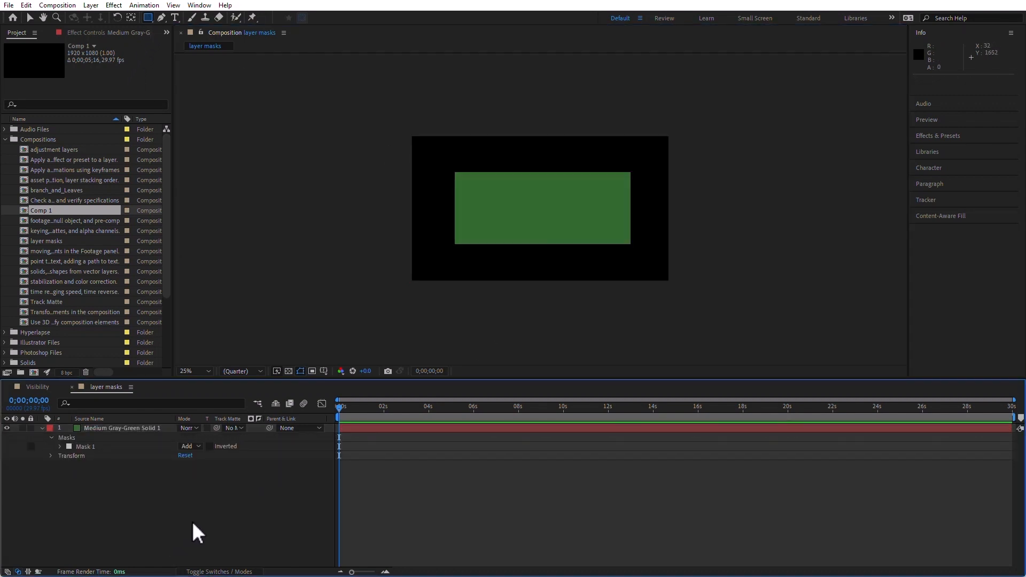
mouse_move(435, 142)
left_mouse_down()
mouse_move(540, 208)
mouse_move(551, 285)
left_mouse_up()
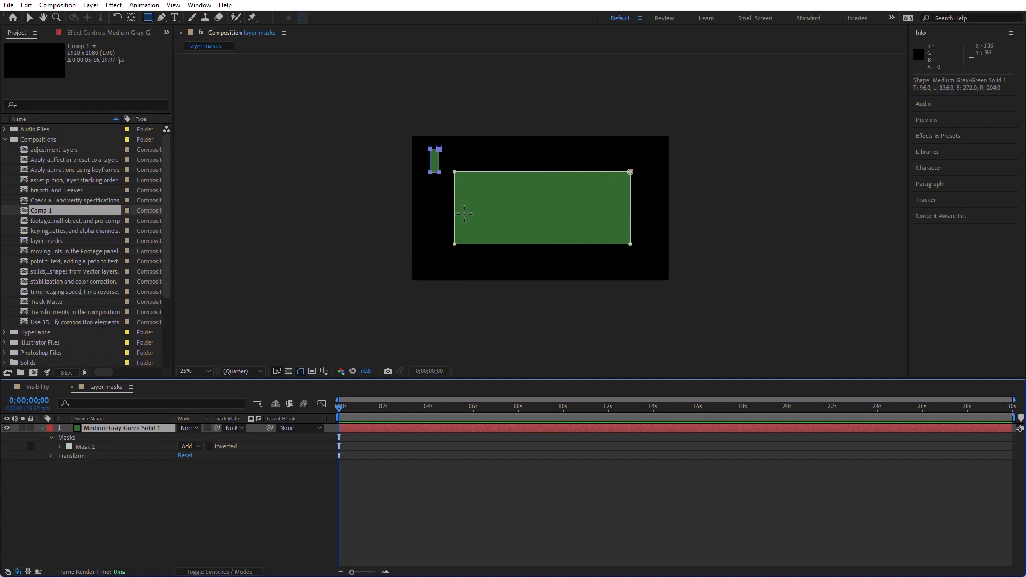
left_click_drag(430, 149, 527, 265)
mouse_move(466, 113)
left_mouse_down()
mouse_move(496, 172)
mouse_move(554, 207)
left_mouse_up()
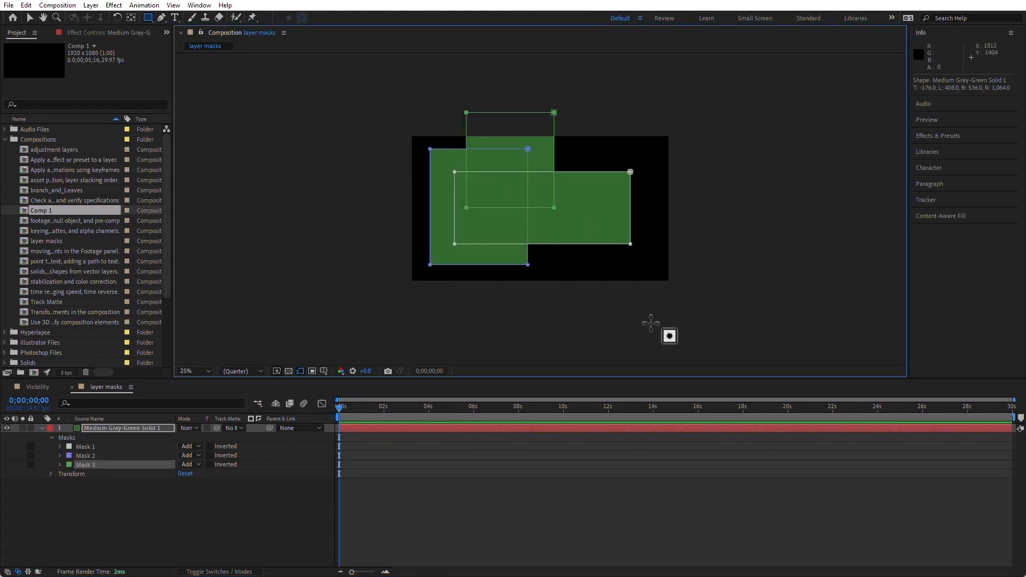
Hide the Modes column of the timeline and show the Switches column instead
right_click(194, 417)
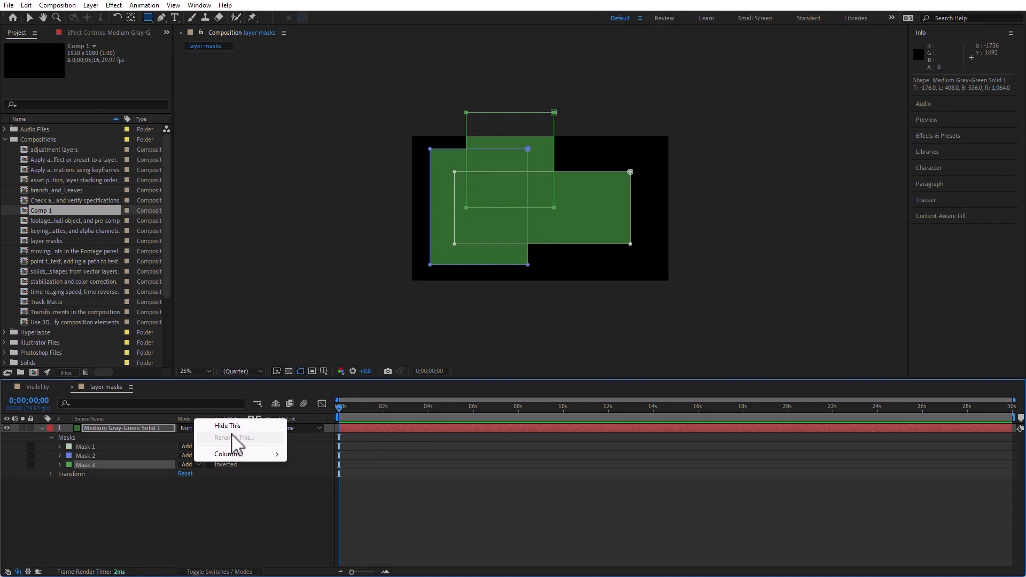
left_click(238, 425)
right_click(220, 415)
mouse_move(255, 450)
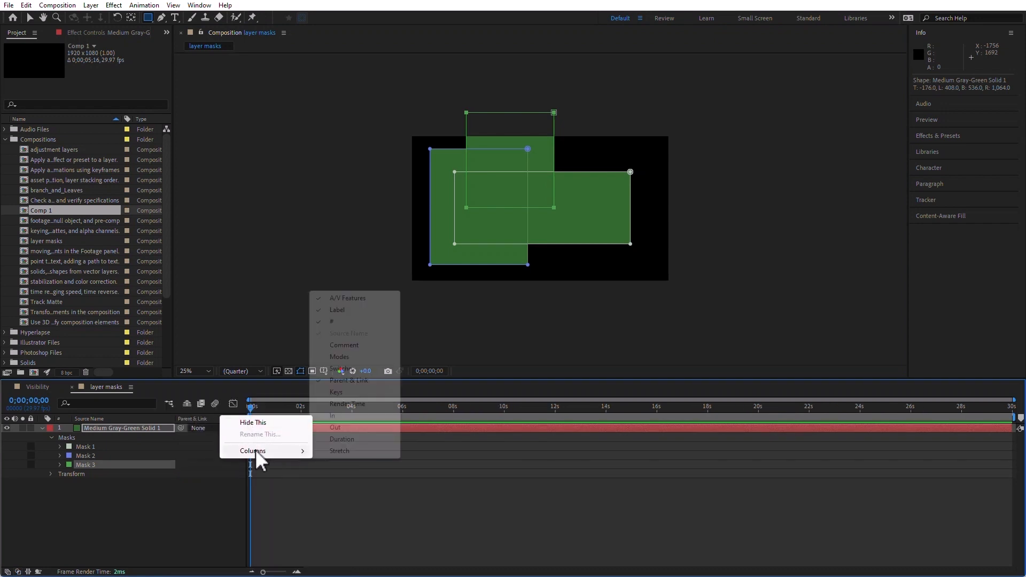
left_click(352, 369)
left_click(236, 518)
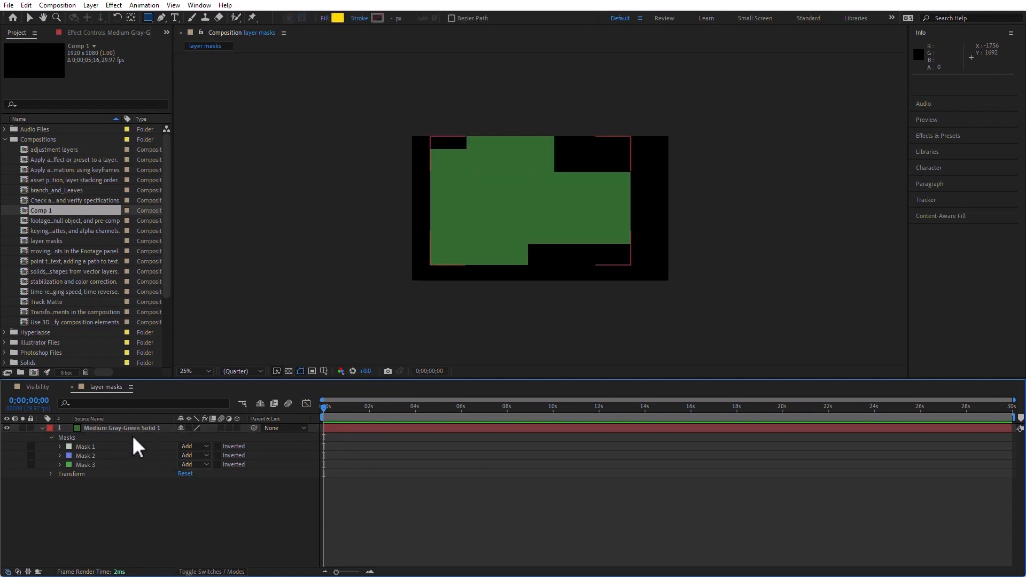
Try the Subtract and Intersect modes on all three masks of the green solid together
left_click(86, 447)
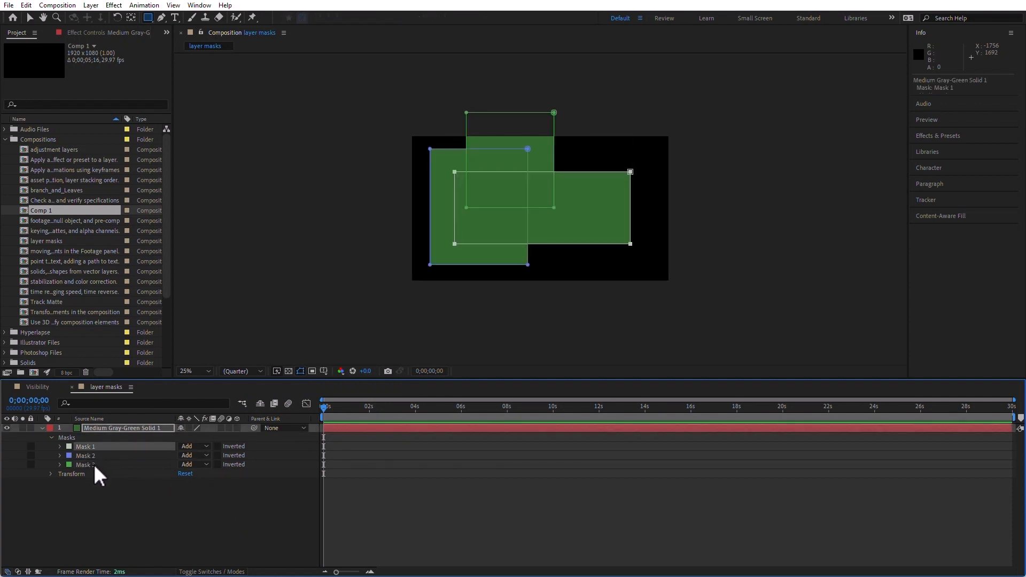
left_click(94, 463, "shift")
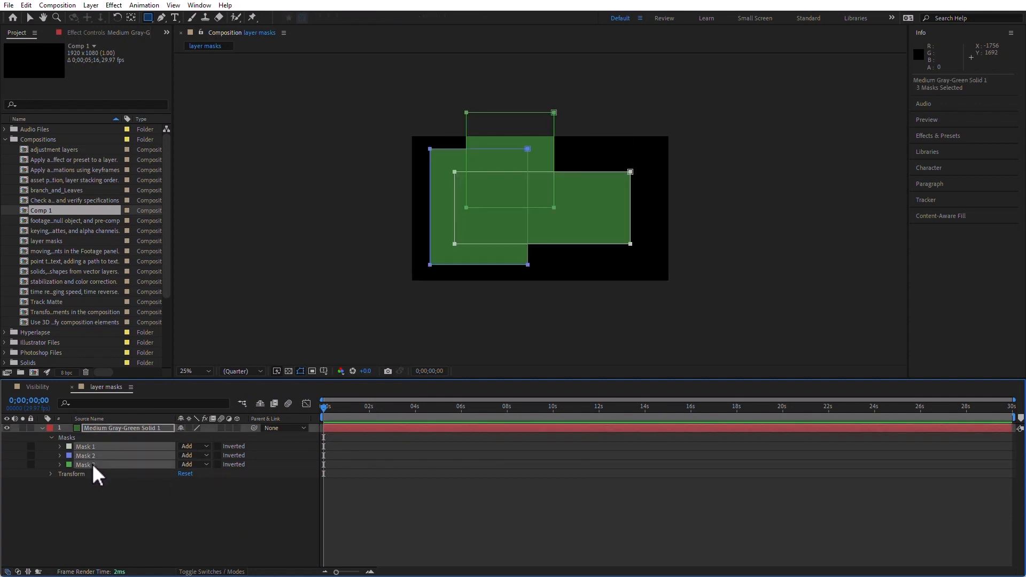
left_click(190, 446)
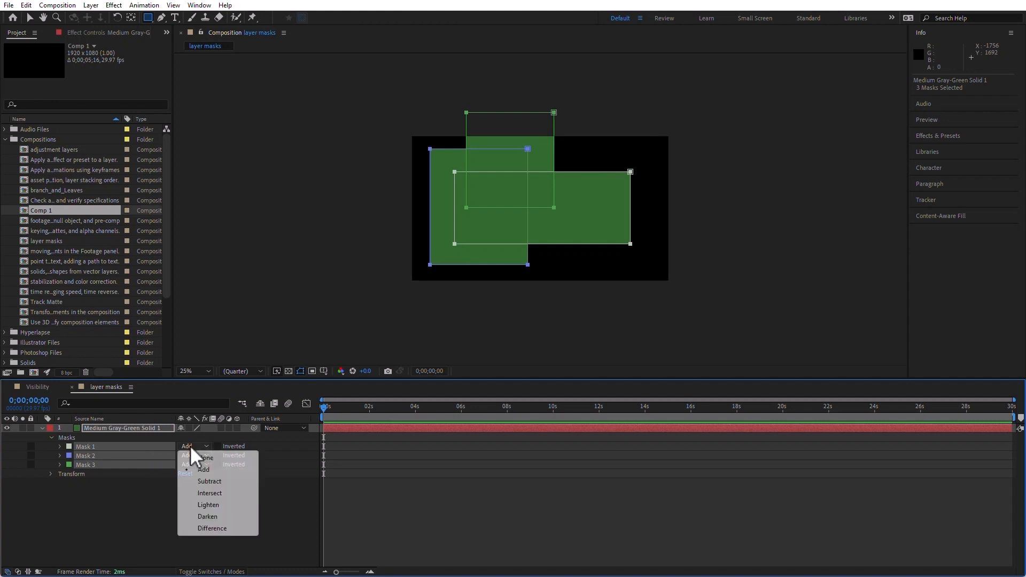
left_click(211, 481)
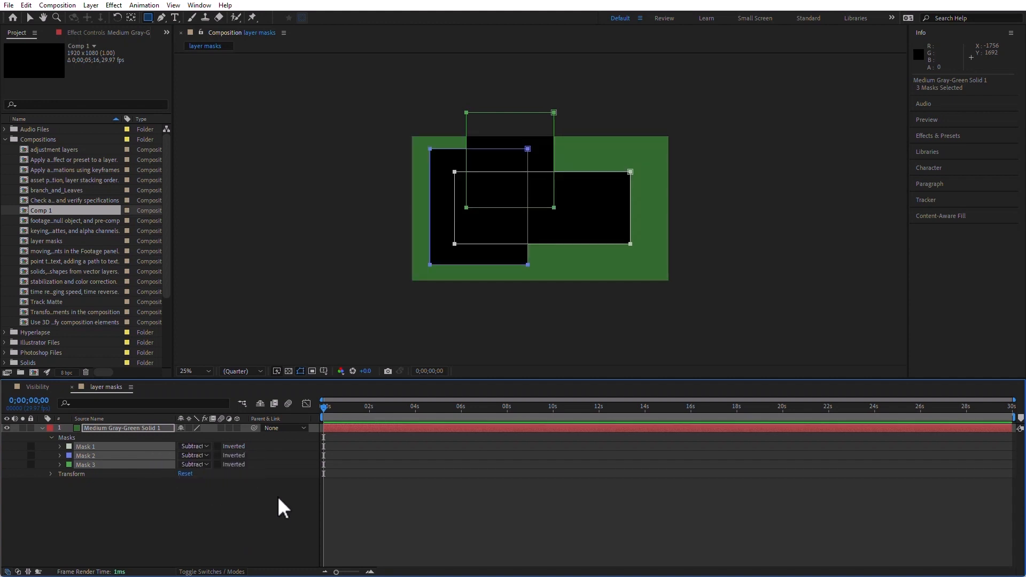
left_click(196, 451)
left_click(217, 490)
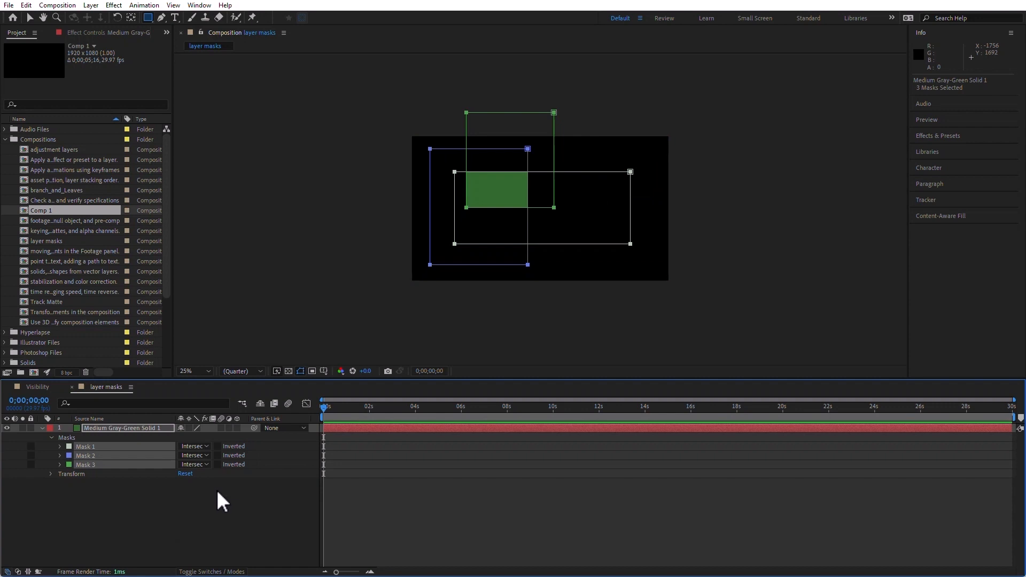
Set all three masks to Lighten and lower the opacity of Mask 1 to 30% and Mask 2 to 39%
left_click(206, 447)
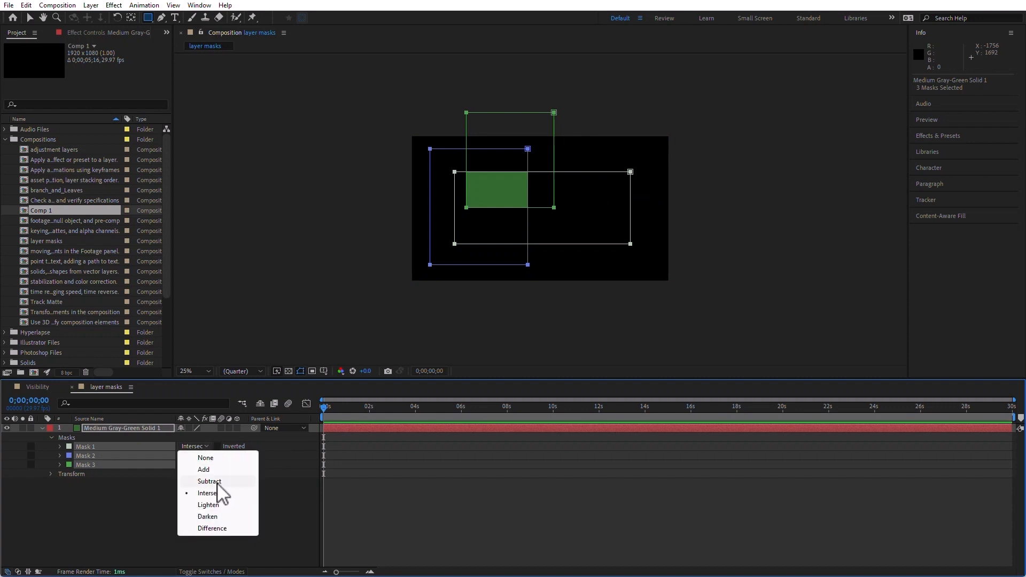
left_click(208, 504)
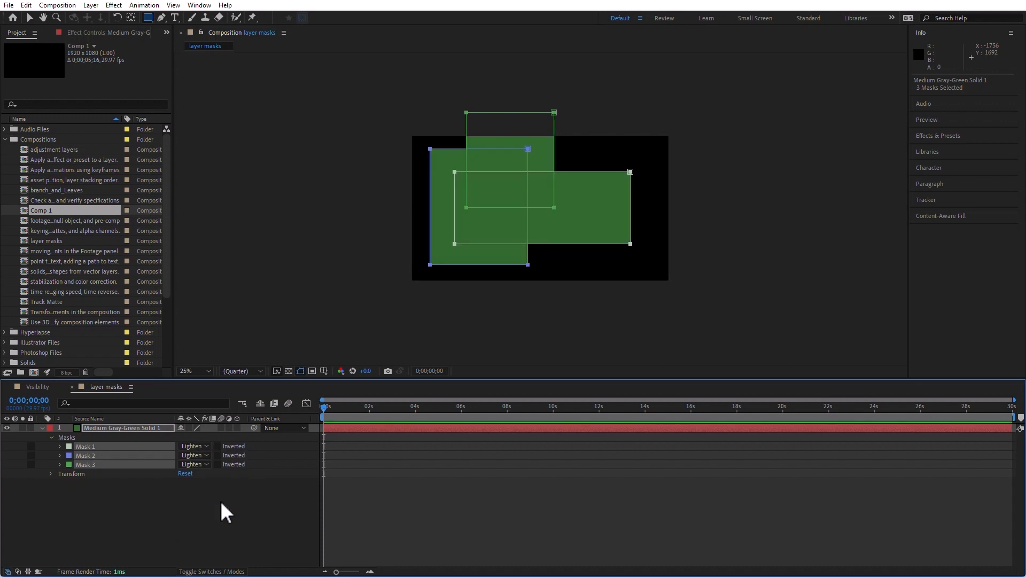
left_click(59, 464)
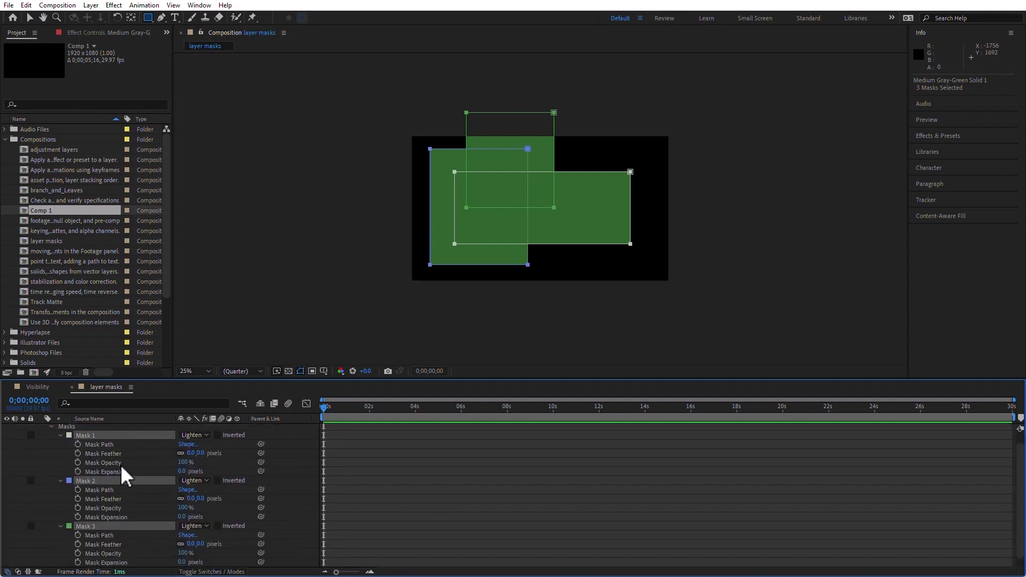
left_click_drag(184, 461, 149, 463)
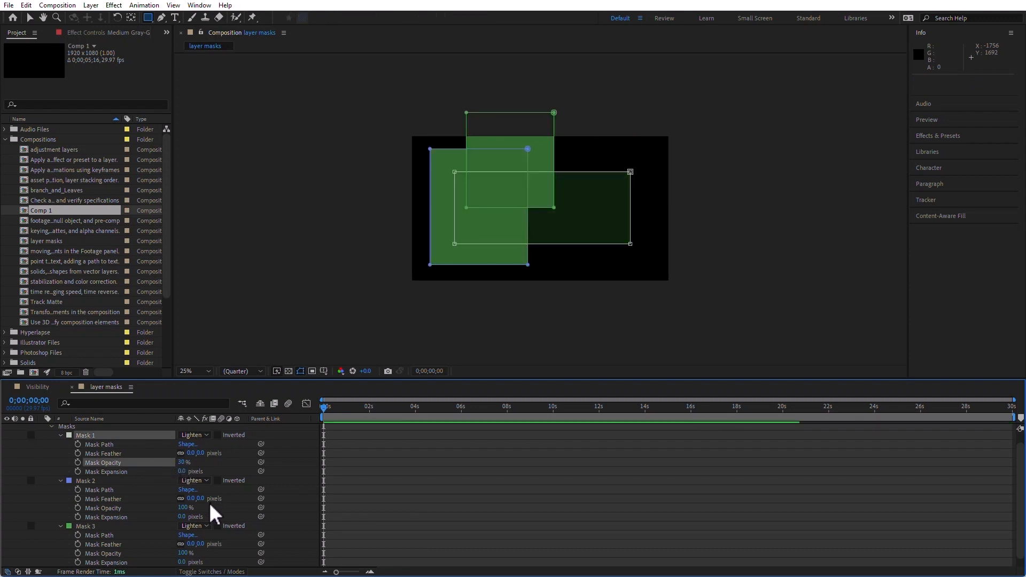
left_click_drag(185, 509, 150, 506)
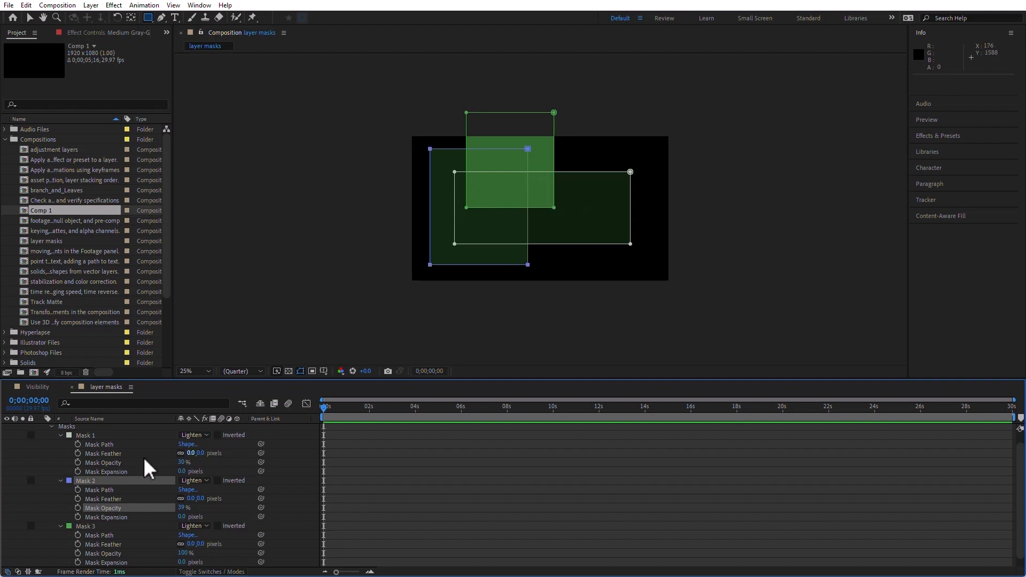
Set all three masks to Darken and turn on the transparency grid in the composition view
left_click(68, 437)
left_click_drag(72, 447, 198, 569)
left_click(204, 425)
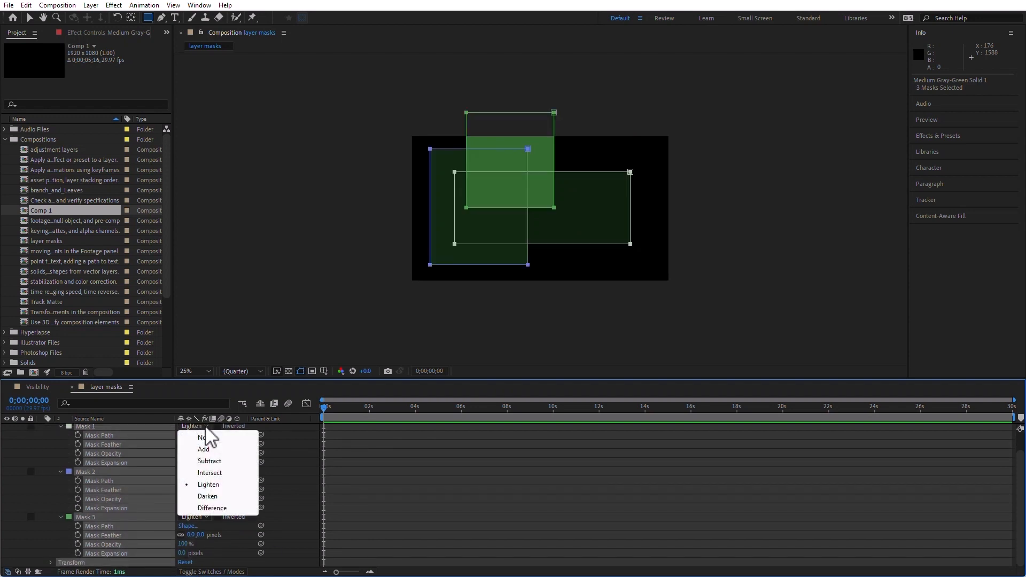
left_click(246, 497)
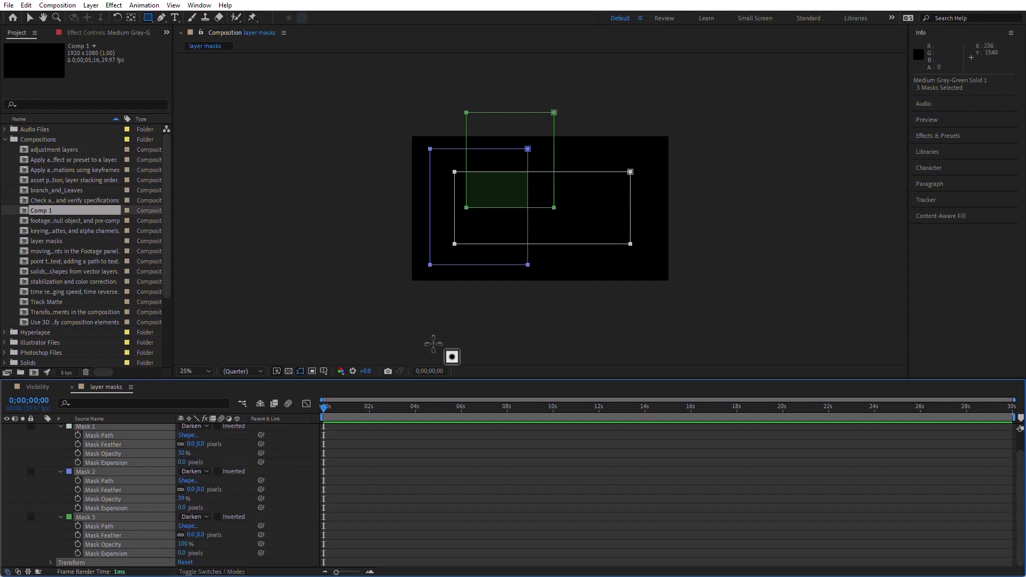
left_click(288, 370)
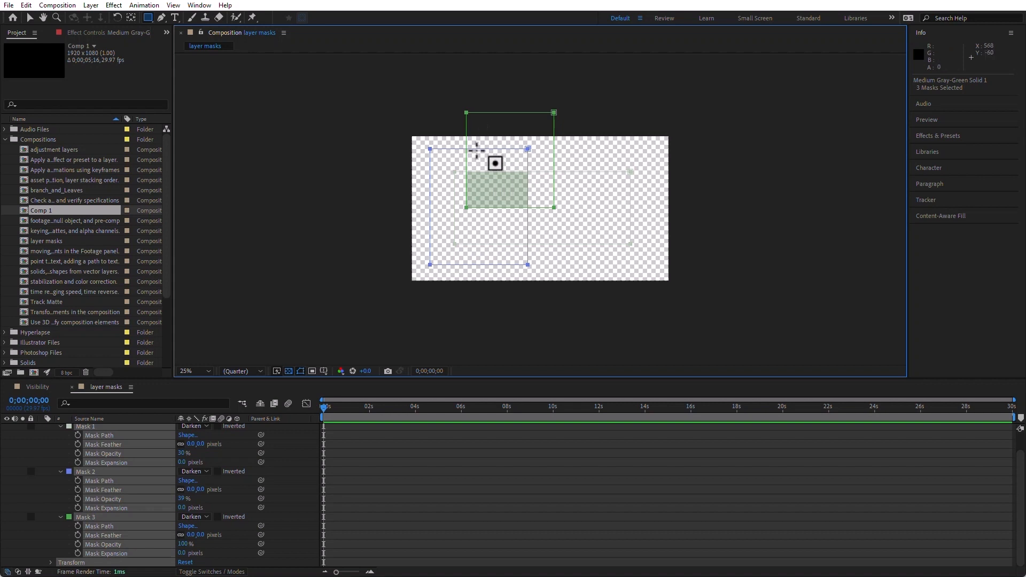
Set all three masks to Difference and raise their opacity to about 99%
left_click(206, 428)
left_click(238, 506)
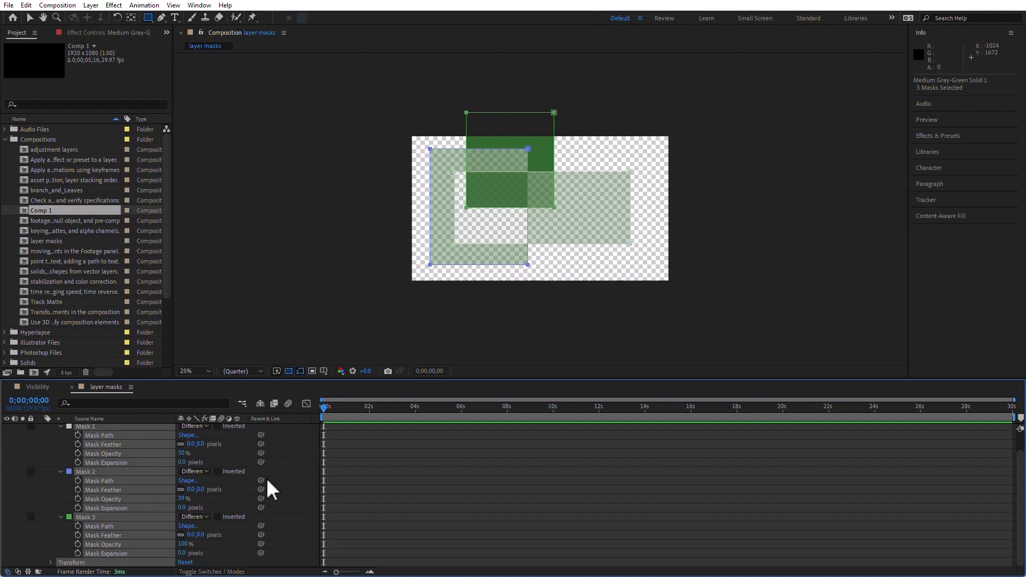
left_click_drag(180, 453, 385, 470)
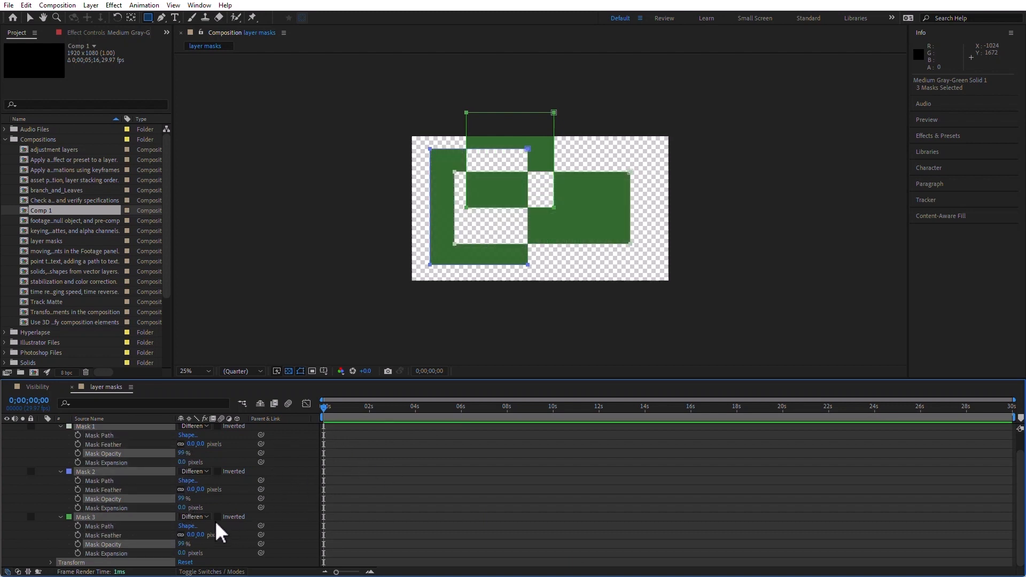
left_click_drag(180, 501, 302, 500)
Delete all three masks from the green solid
left_click_drag(46, 460, 133, 550)
key("Delete")
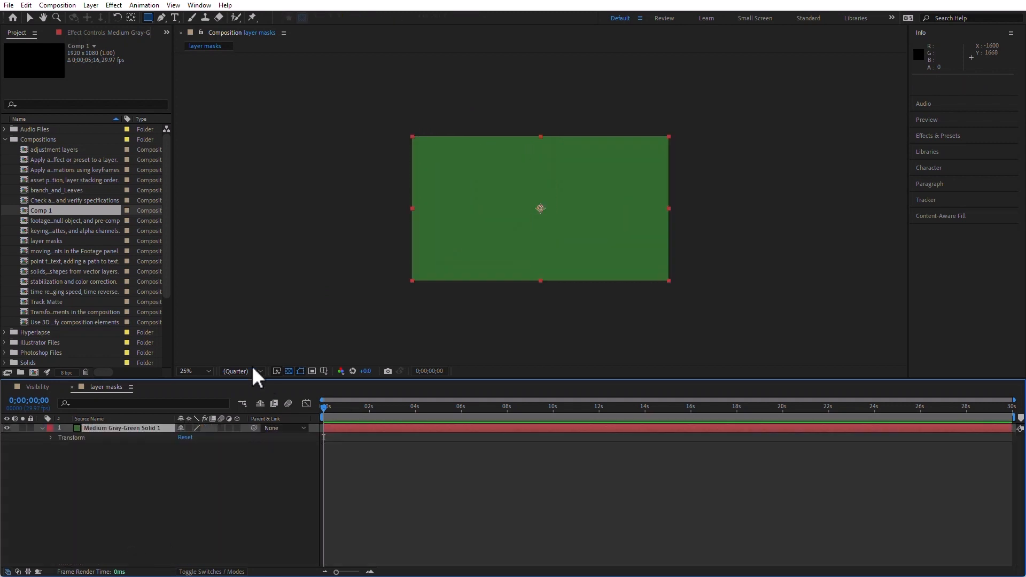
Draw a rectangular mask around the centre of the green solid, delete the extra Mask 2 and turn off the transparency grid
left_click_drag(488, 168, 614, 238)
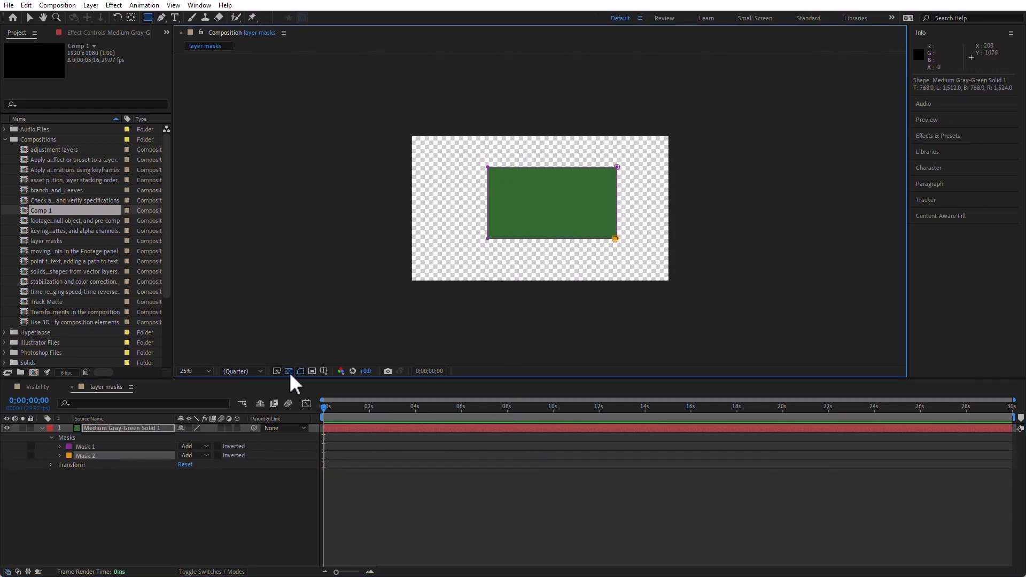
key("Delete")
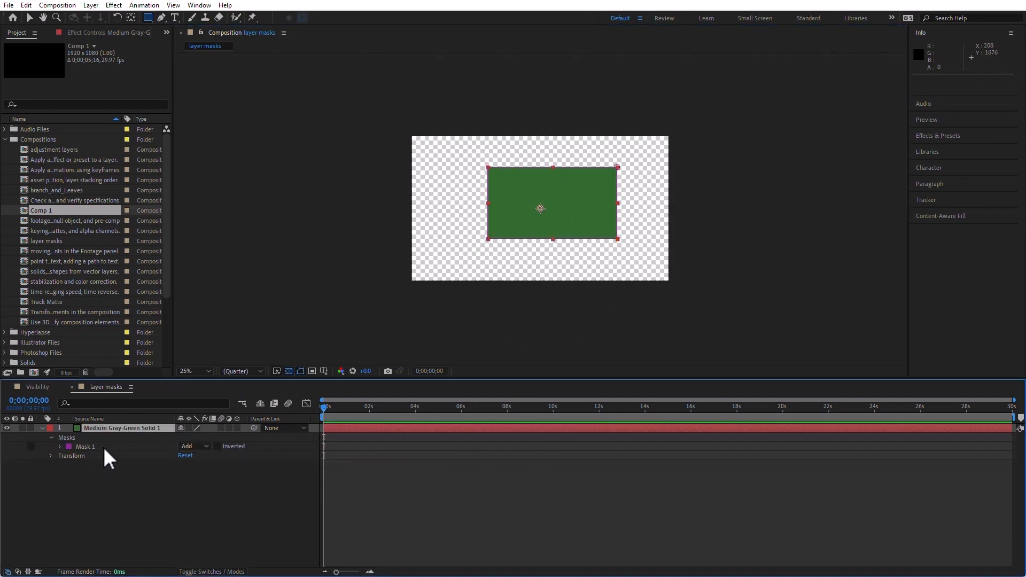
left_click(288, 371)
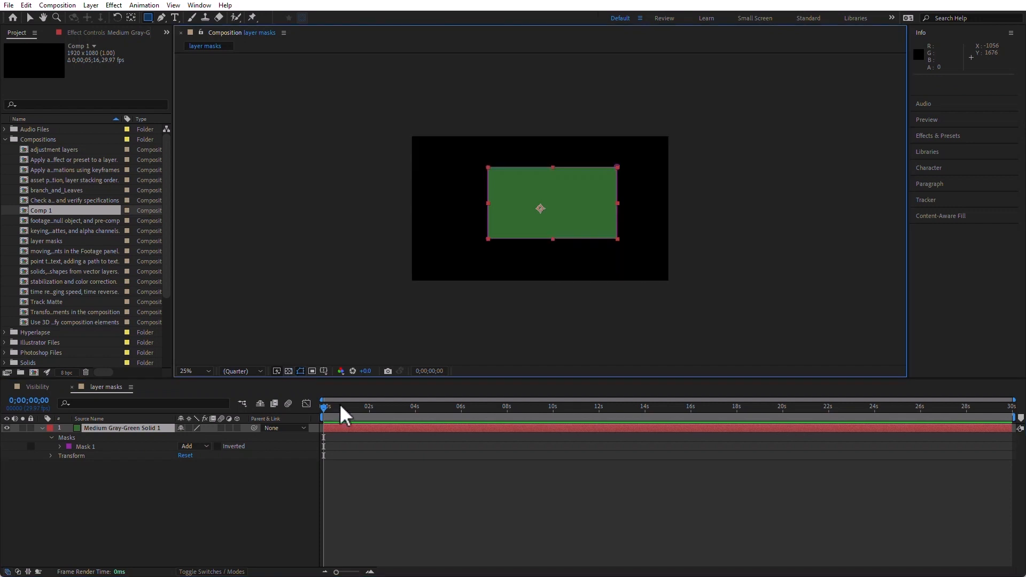
Set Mask 1's feather to 170 pixels and its expansion to -66 pixels on the green solid
left_click(59, 447)
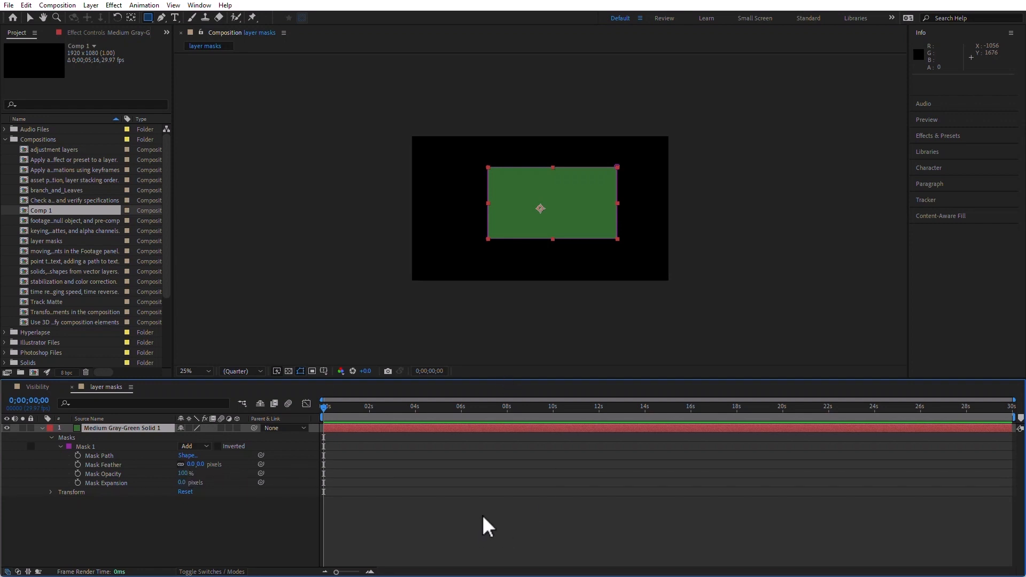
left_click_drag(193, 462, 290, 476)
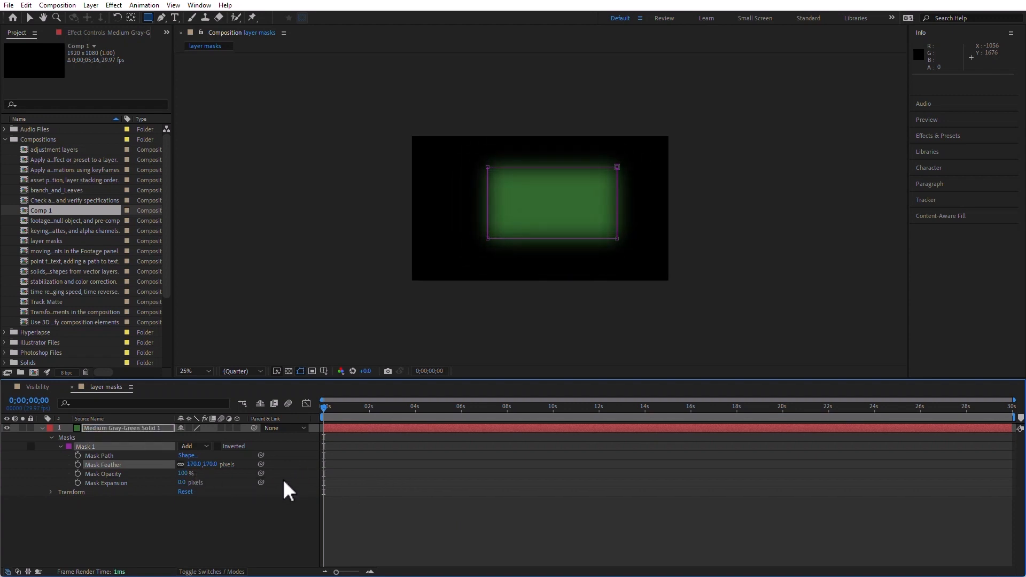
left_click_drag(183, 474, 151, 485)
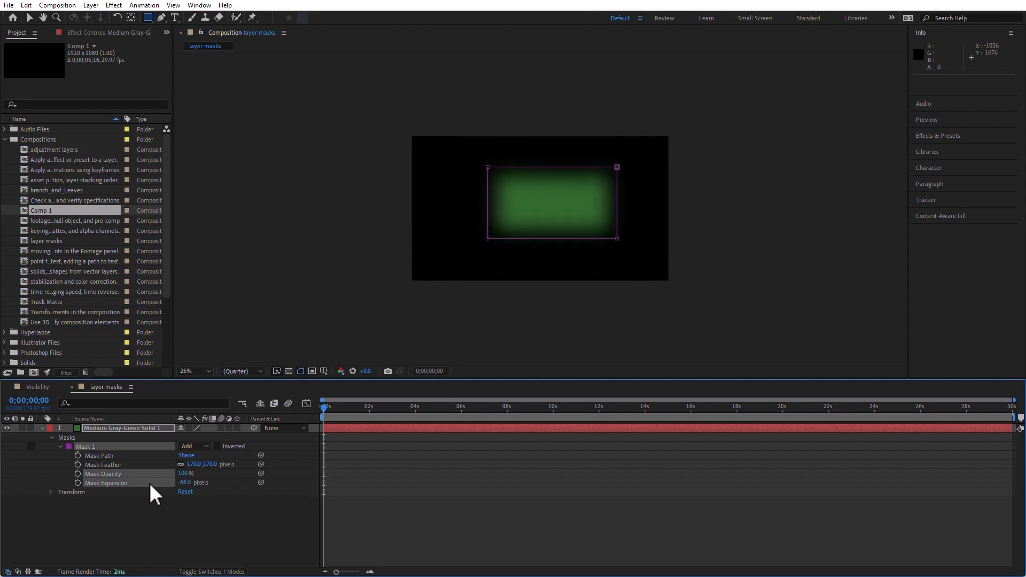
left_click(223, 533)
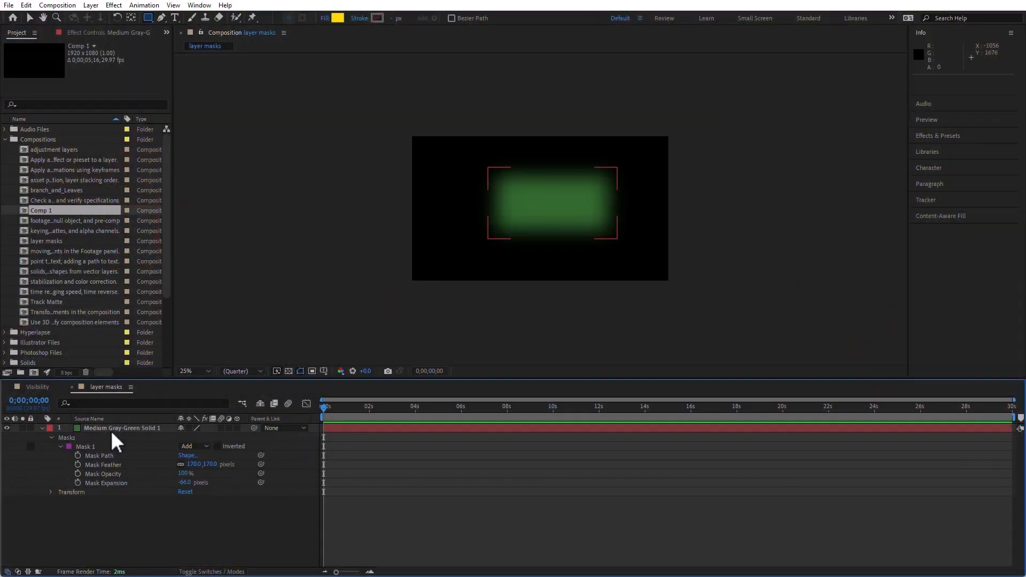
Delete the green solid layer and open the Track Matte composition
left_click(116, 427)
key("Delete")
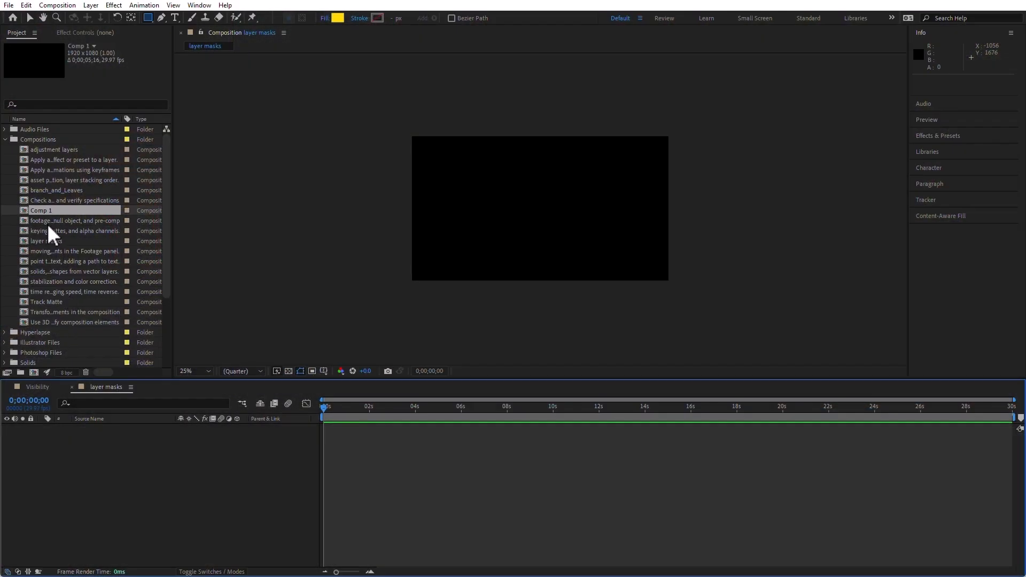
double_click(32, 302)
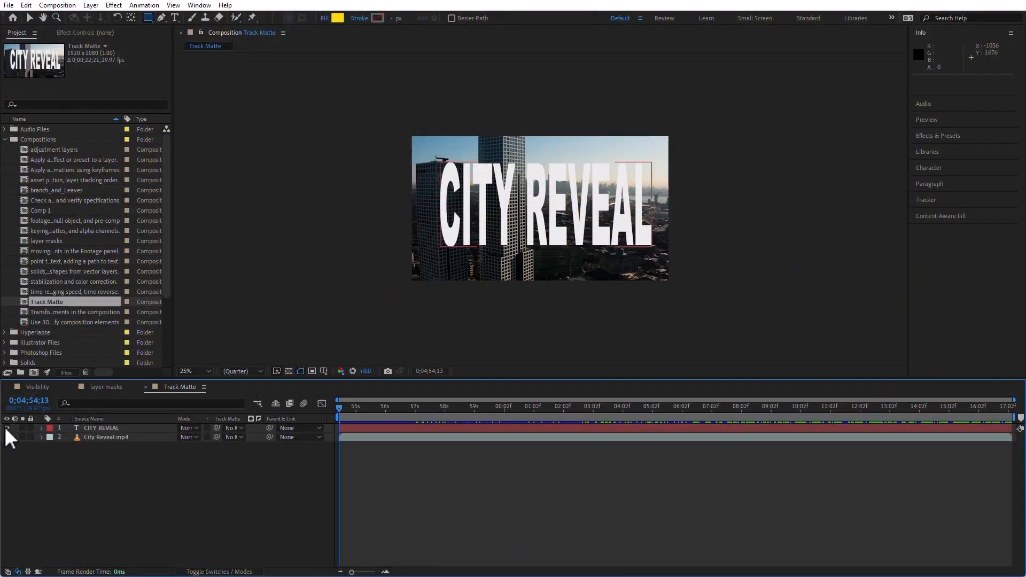
Hide the CITY REVEAL text layer and duplicate the City Reveal.mp4 layer
left_click(7, 427)
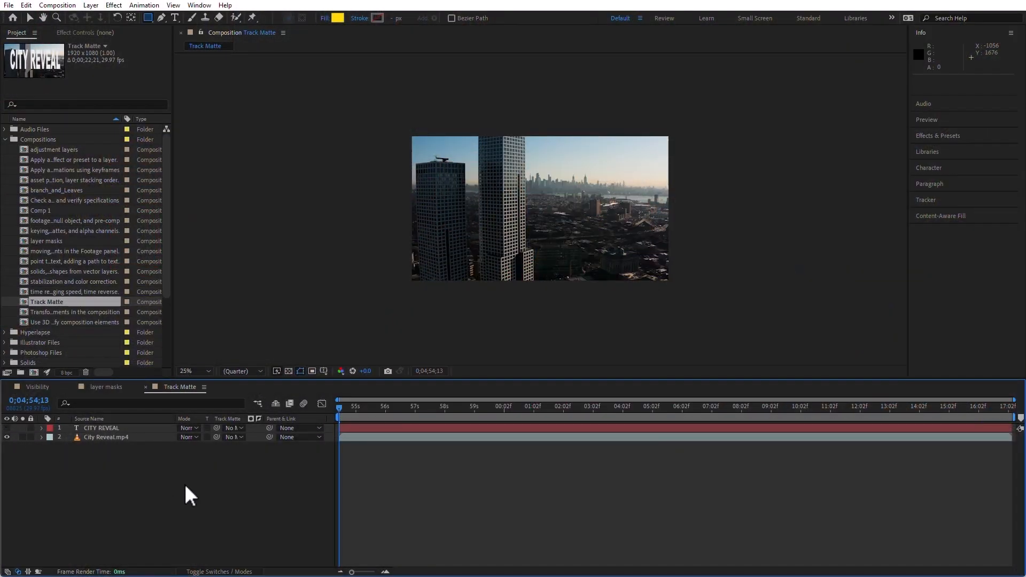
left_click(134, 437)
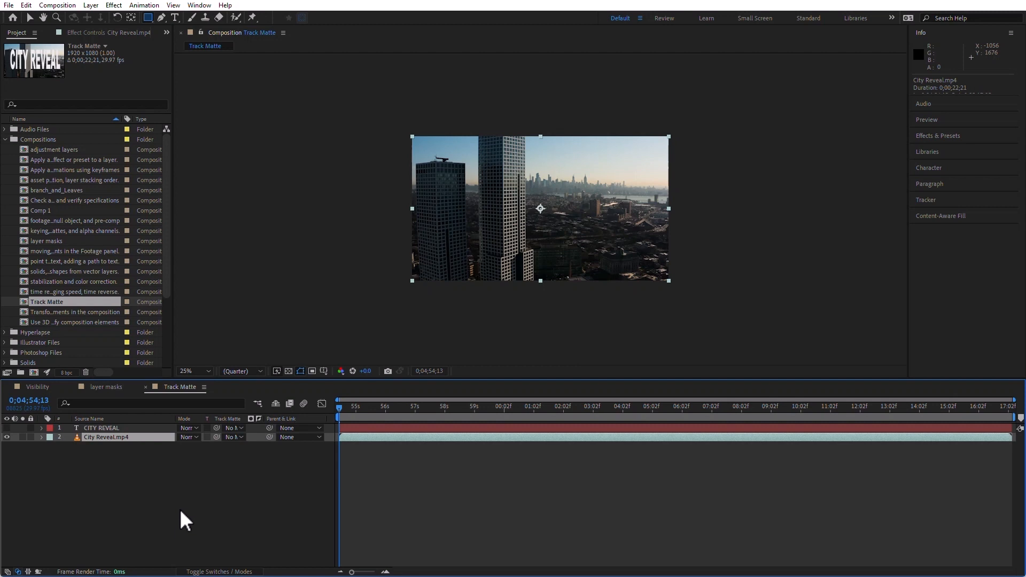
key("ctrl+d")
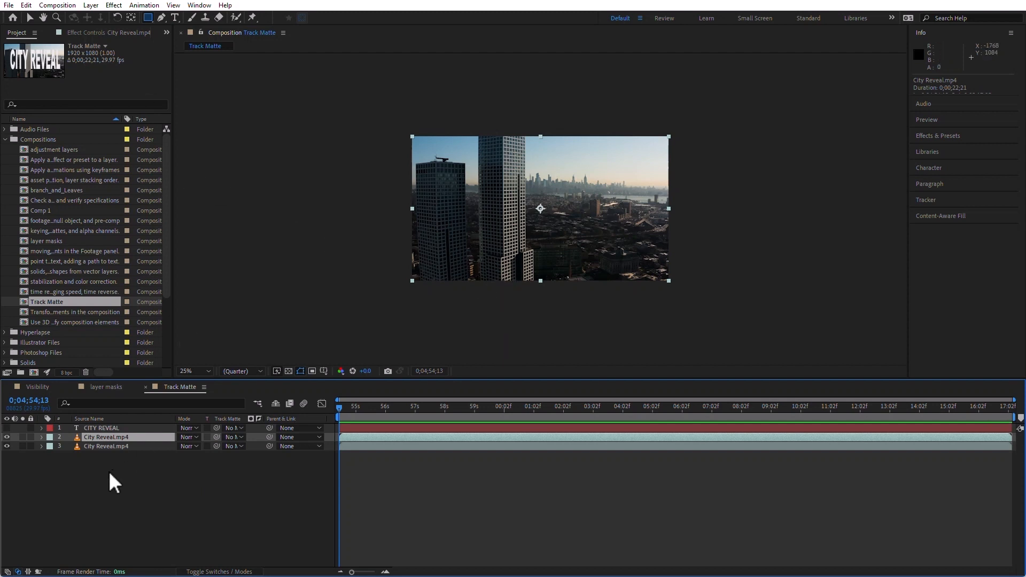
Draw a closed four-point Pen mask along the edges of the taller tower on the upper City Reveal.mp4 layer
left_click(161, 18)
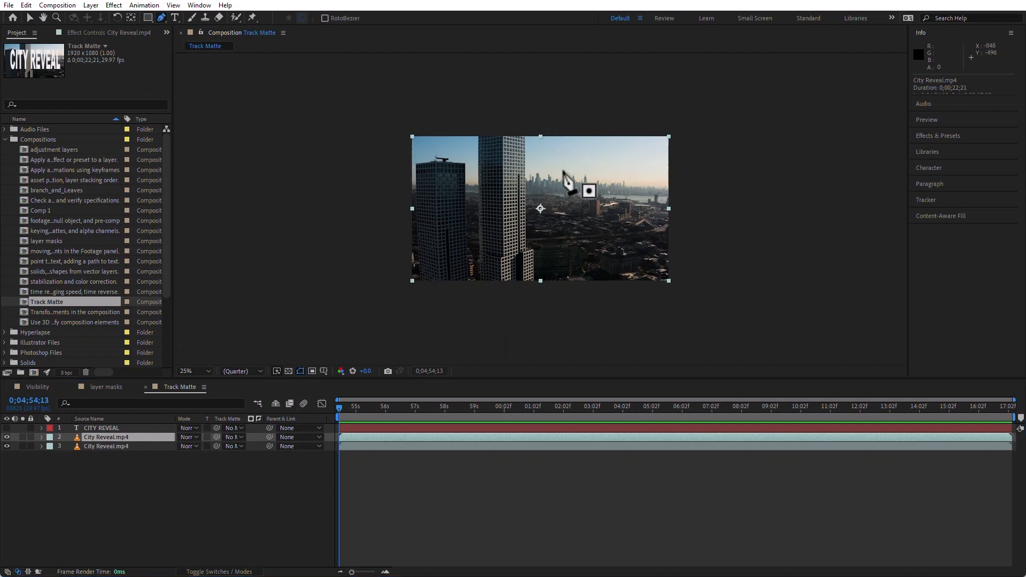
key("period")
key("period")
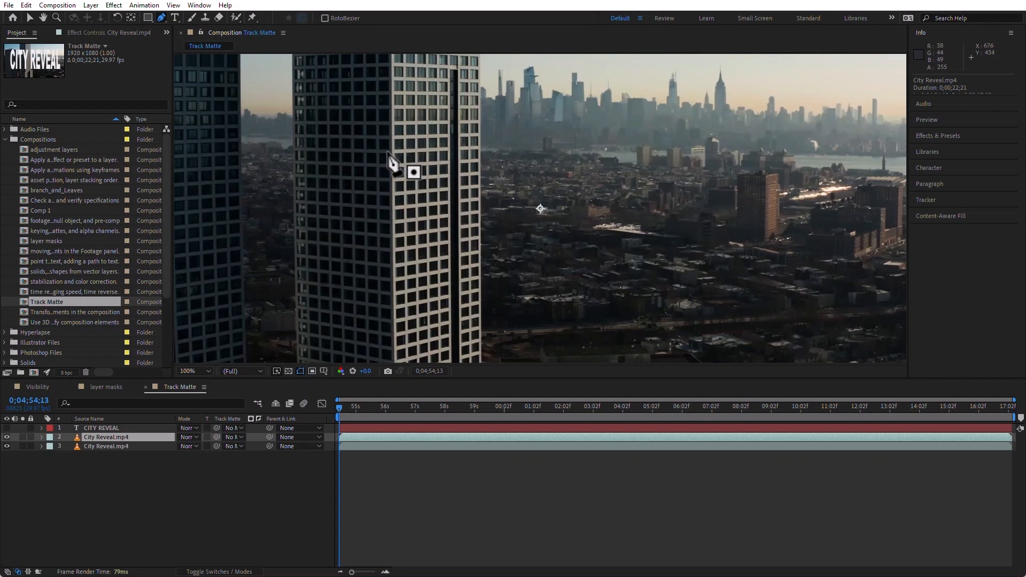
left_click_drag(424, 171, 581, 234)
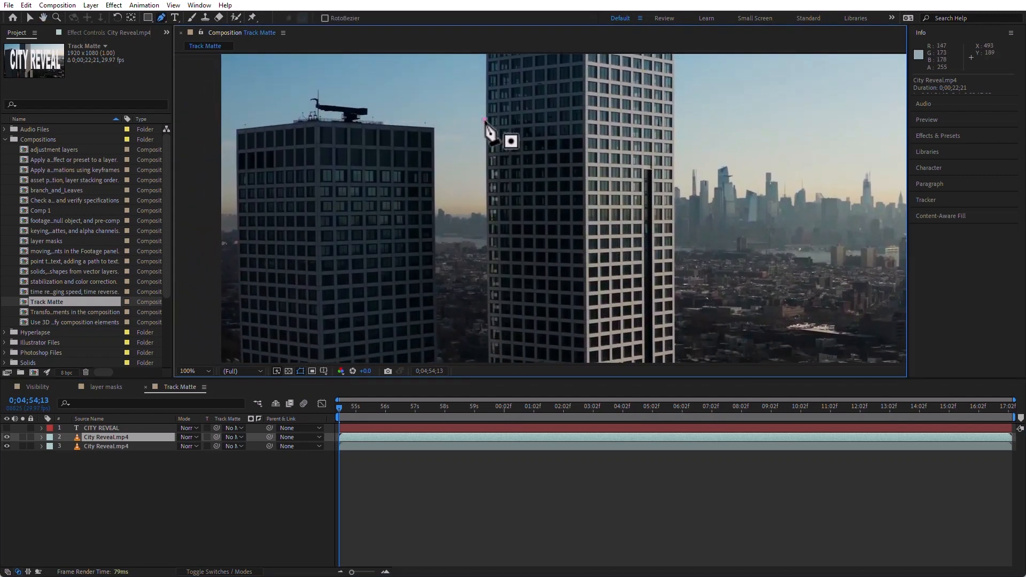
left_click(484, 120)
key("comma")
key("comma")
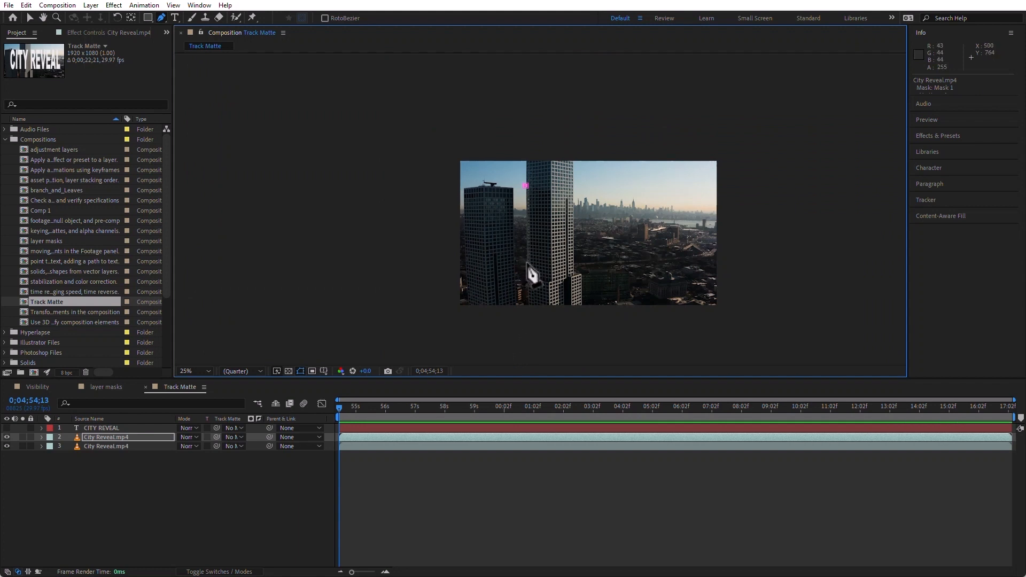
key("period")
key("period")
left_click_drag(604, 110, 556, 183)
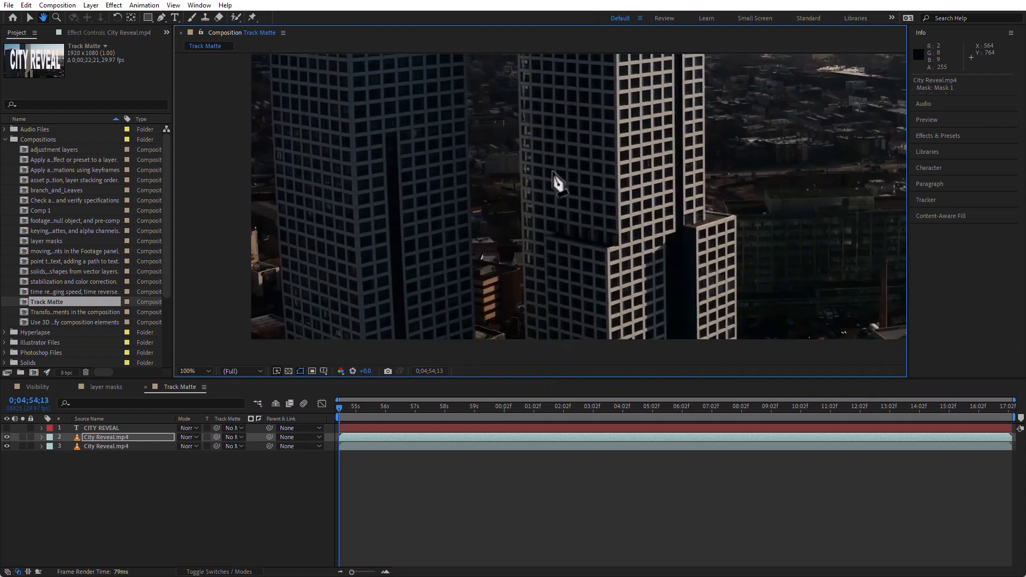
left_click(519, 180)
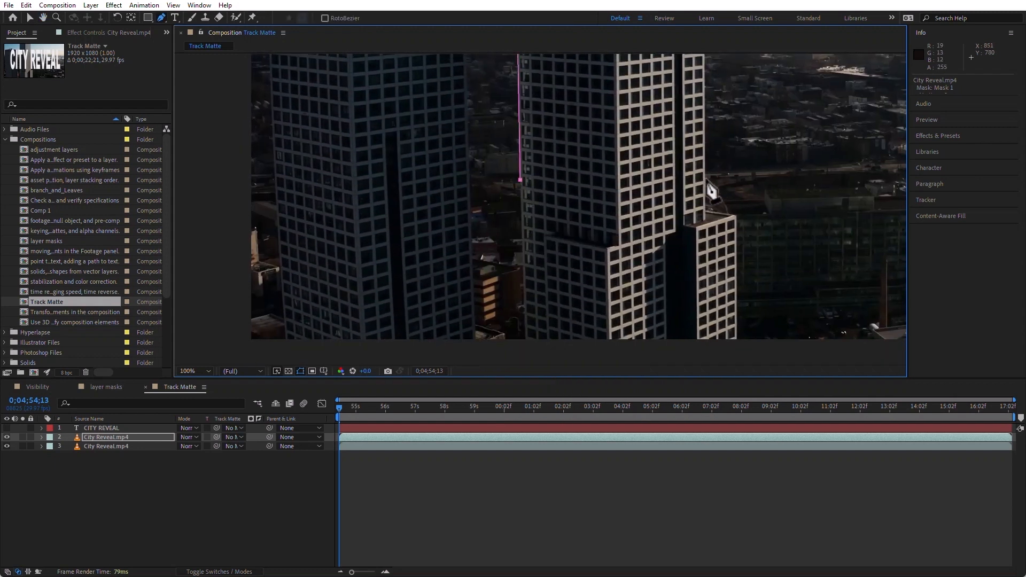
left_click_drag(741, 107, 705, 394)
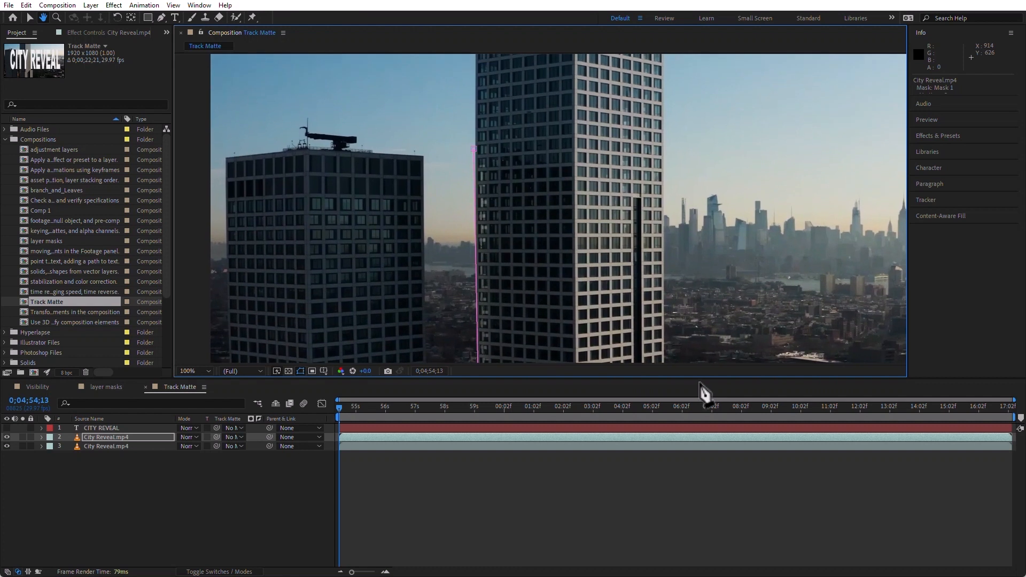
left_click(665, 152)
left_click(474, 149)
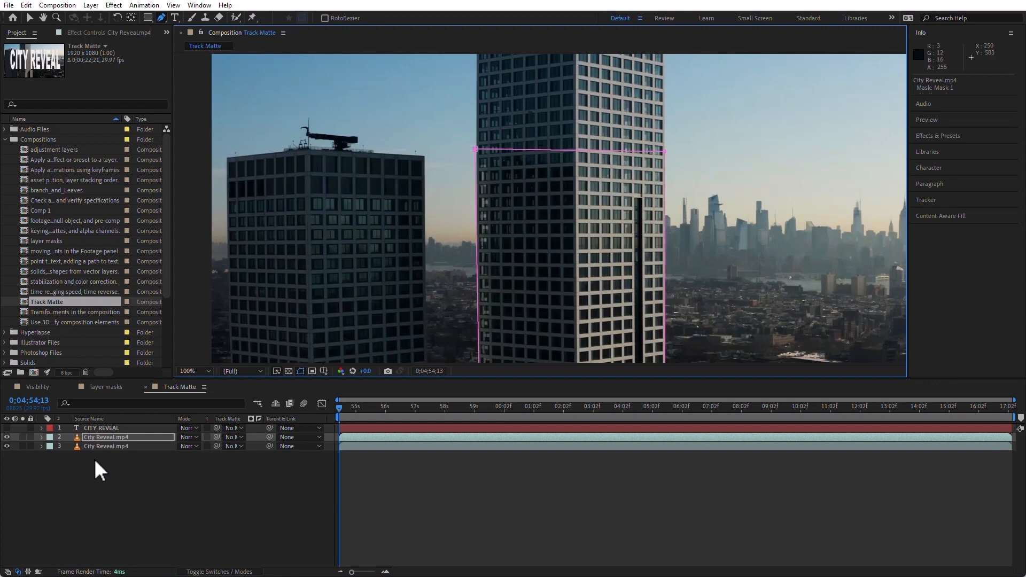
Reveal Mask 1 on the upper City Reveal.mp4 layer and track it forward with Track Mask
left_click(113, 434)
key("m")
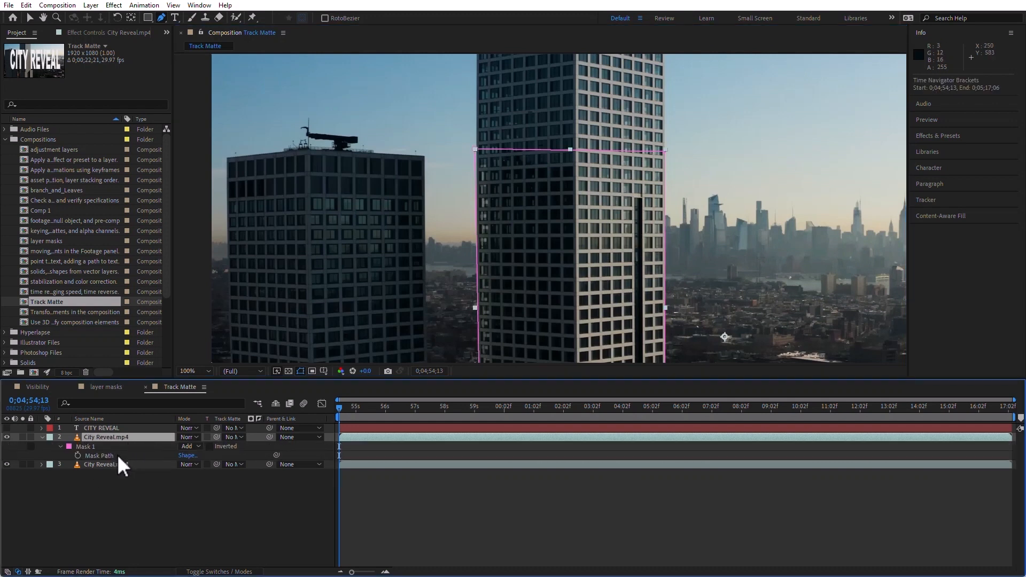
right_click(101, 455)
right_click(87, 446)
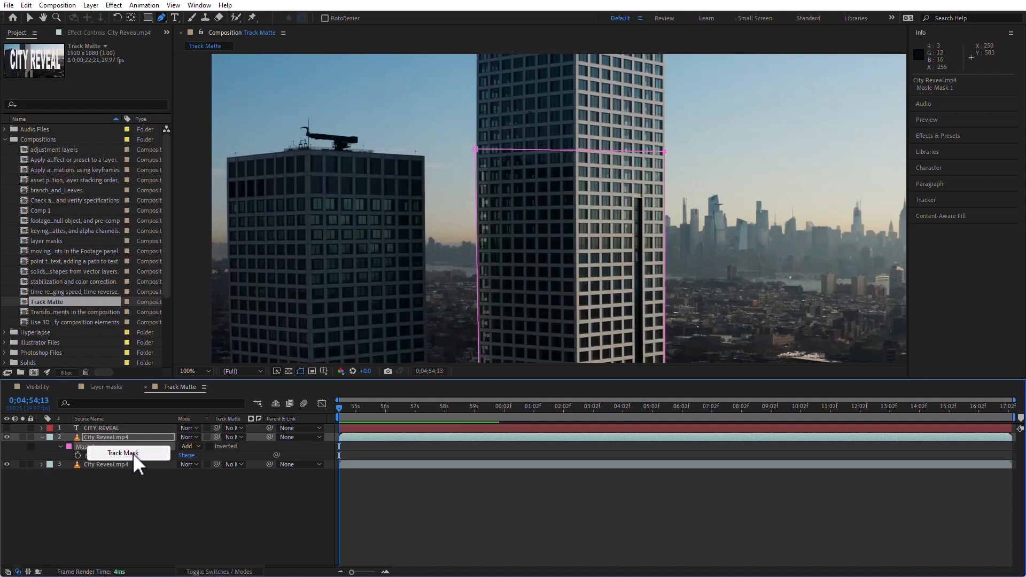
left_click(133, 453)
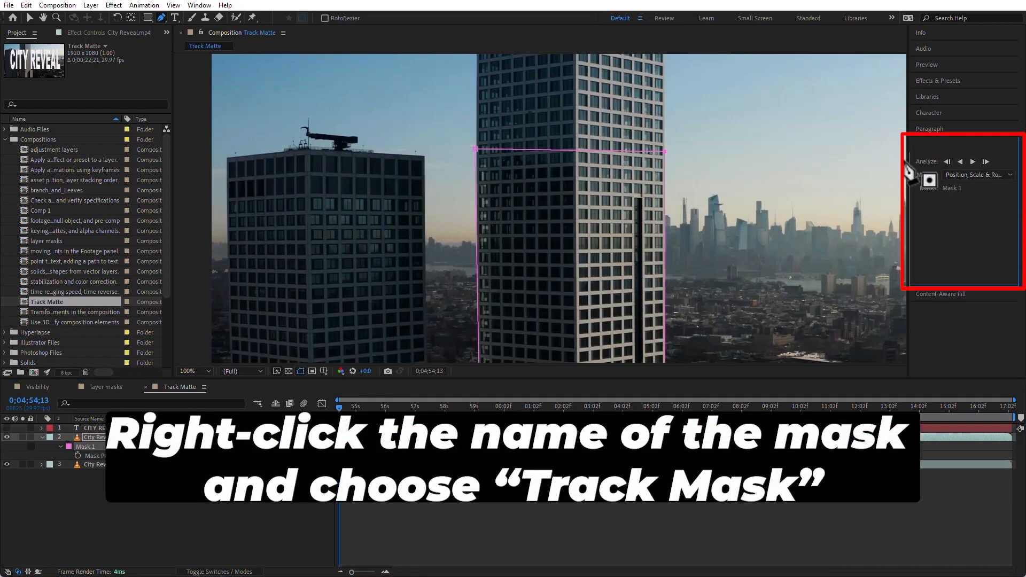
scroll(553, 210, "down", 2)
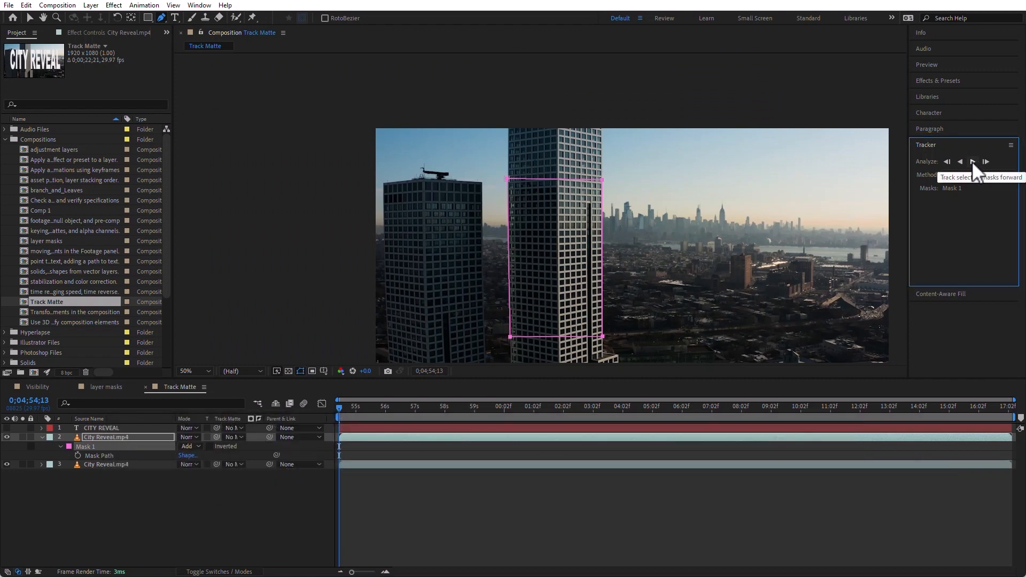
left_click(972, 161)
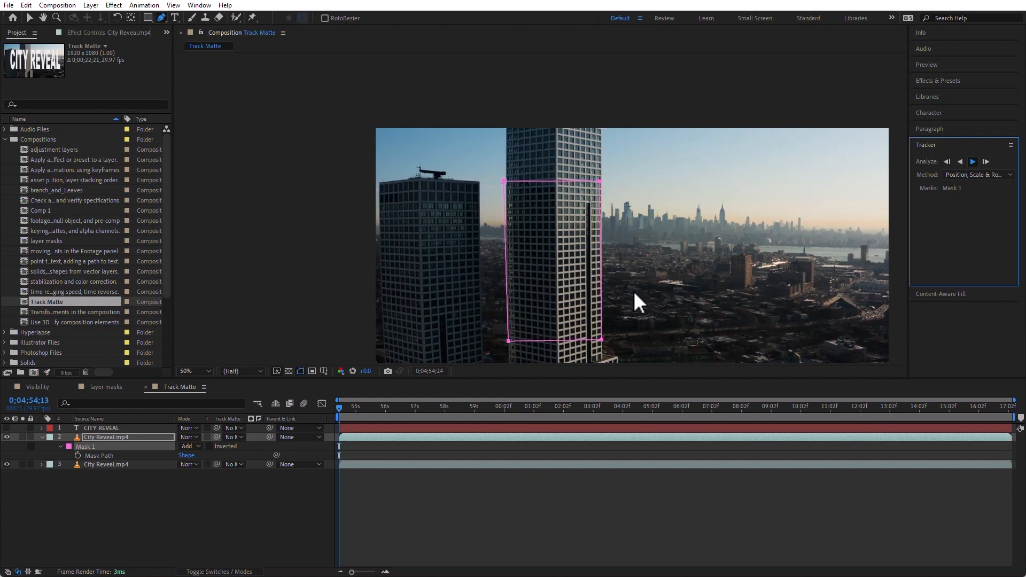
Stop the tracking at 0;04;55;22 and realign the mask's upper and lower left corners and upper right corner with the tower's edges
left_click(29, 17)
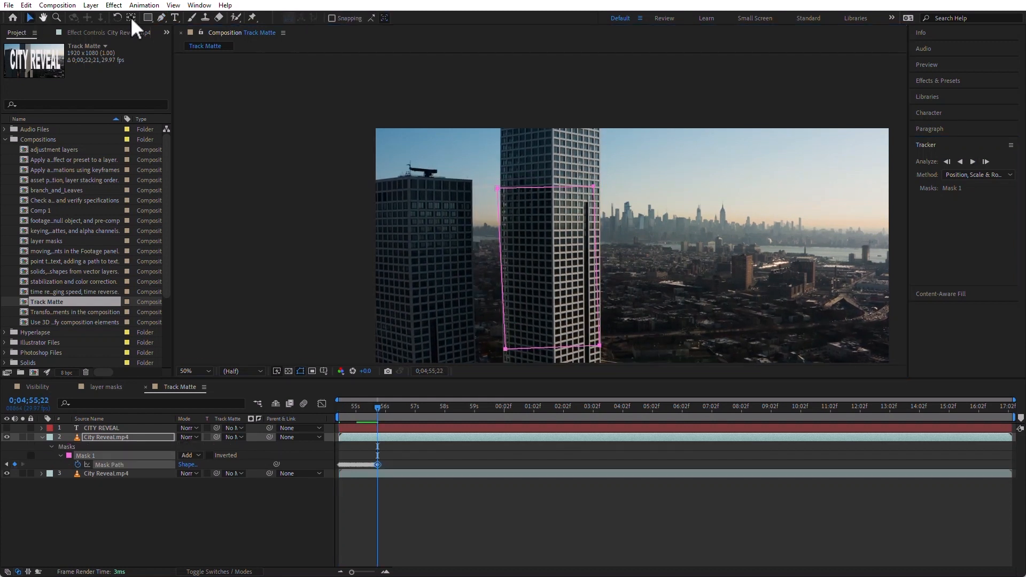
left_click_drag(498, 188, 499, 188)
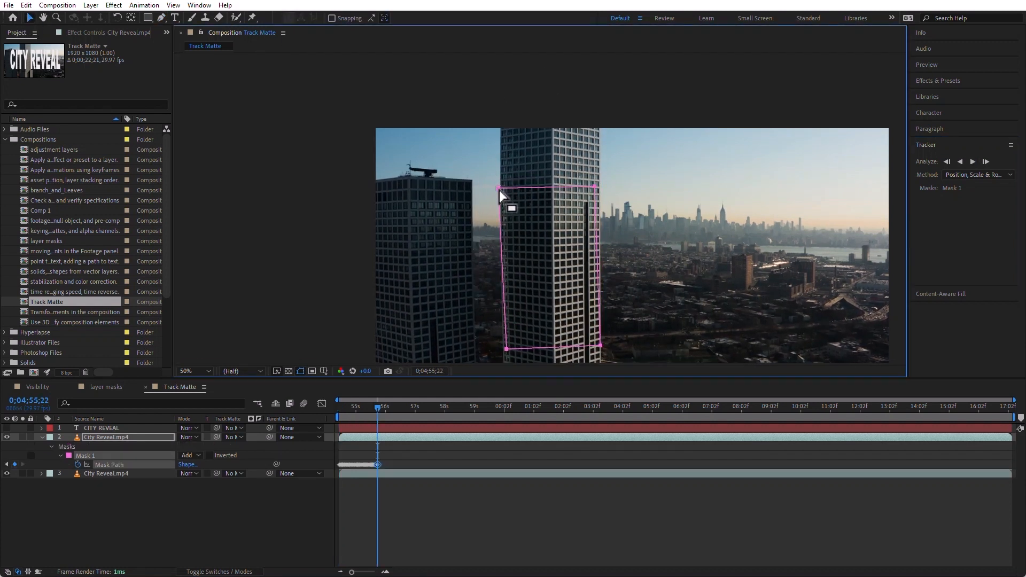
left_click(539, 171)
left_click(501, 188)
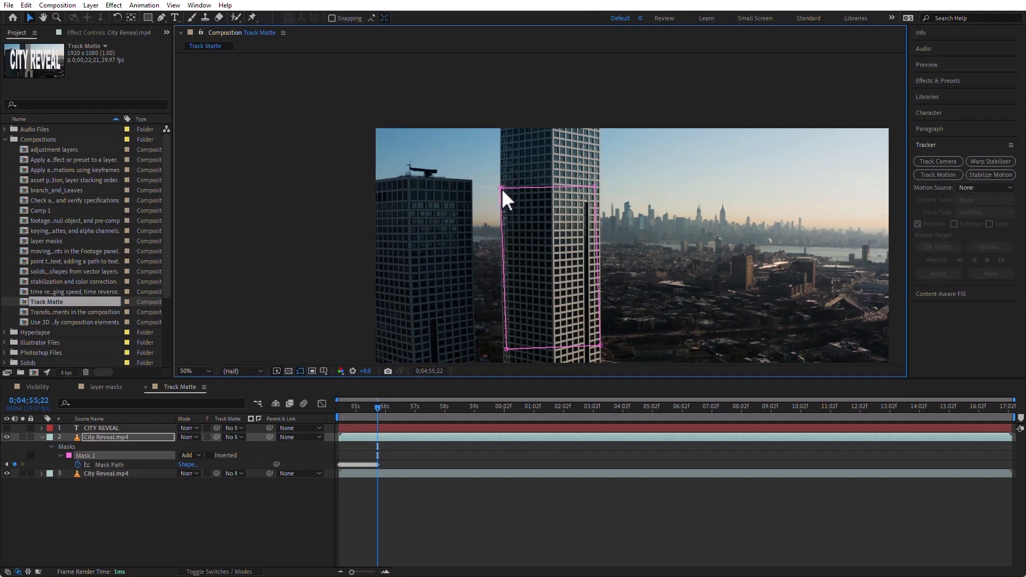
left_click_drag(506, 348, 502, 347)
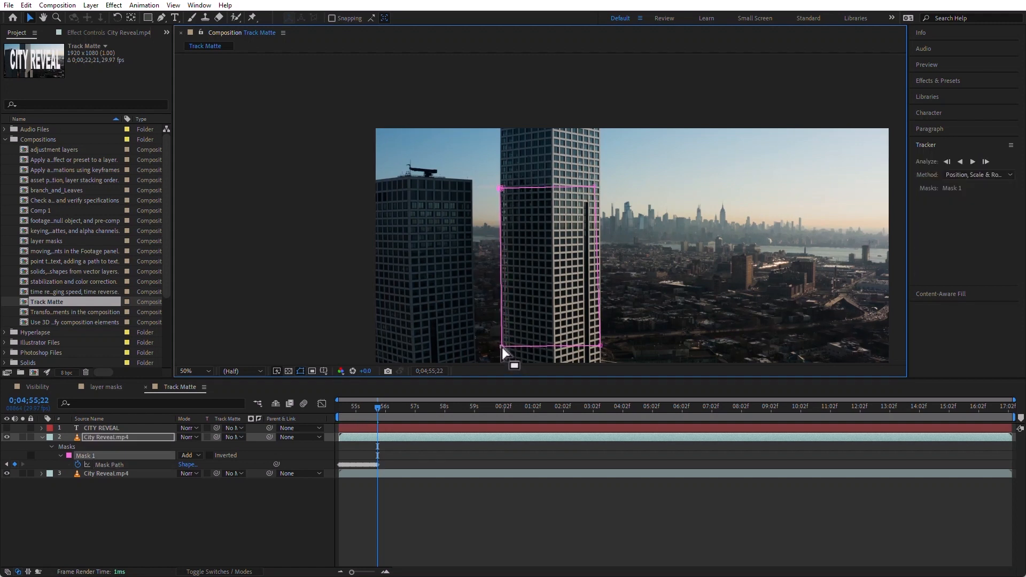
left_click_drag(595, 188, 600, 190)
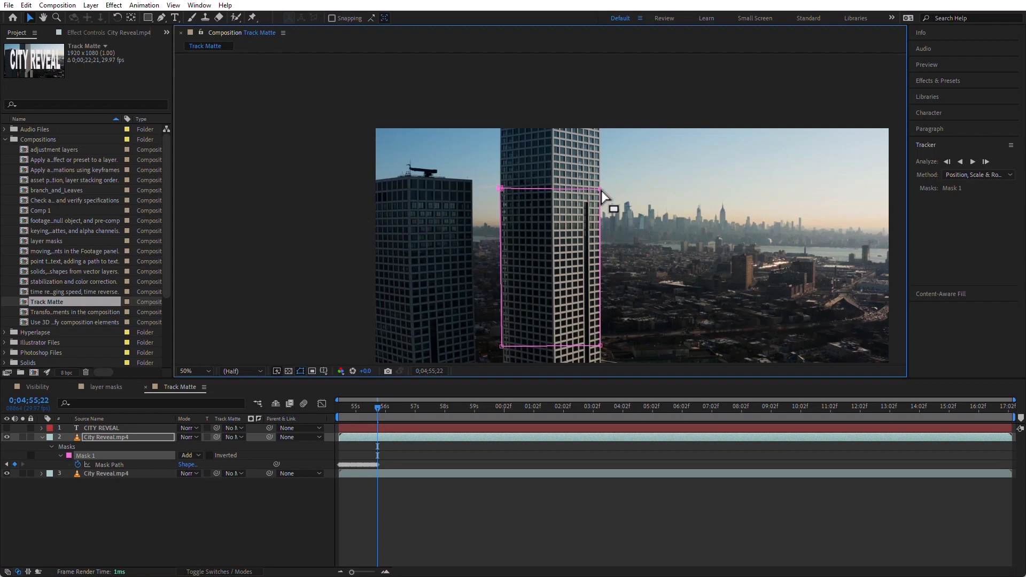
Resume tracking Mask 1 forward, stop at 0;04;56;12 and deselect the layer
left_click(972, 161)
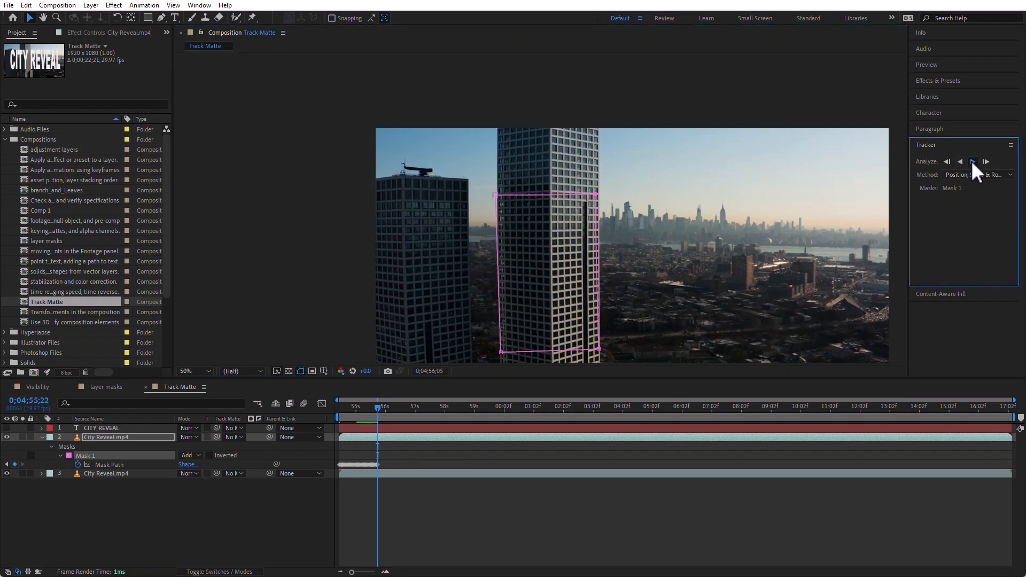
left_click(972, 161)
left_click(511, 520)
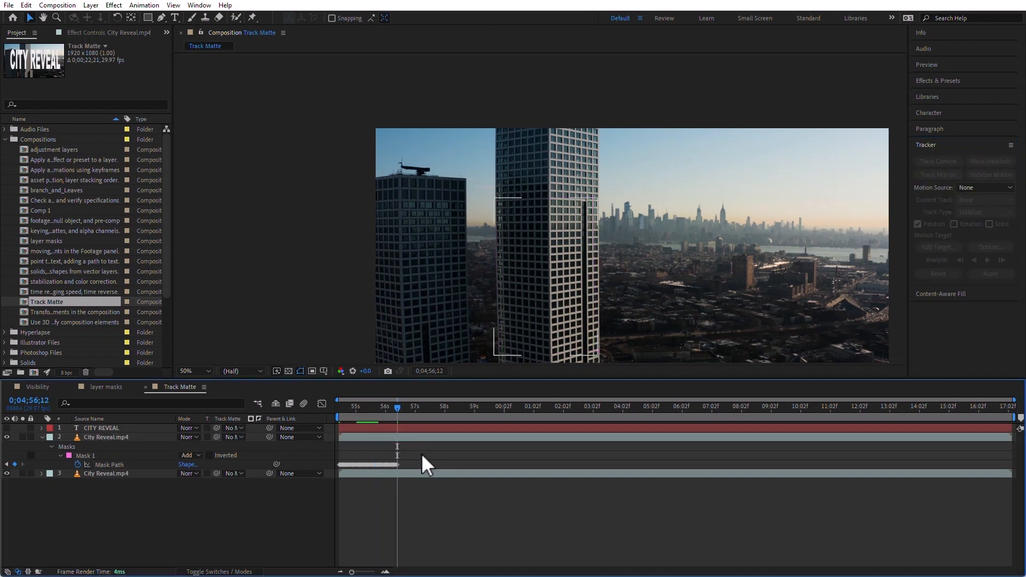
Place the CITY REVEAL text layer beneath the masked footage, go to 0;04;55;11 and make the text visible
left_click_drag(107, 427, 108, 469)
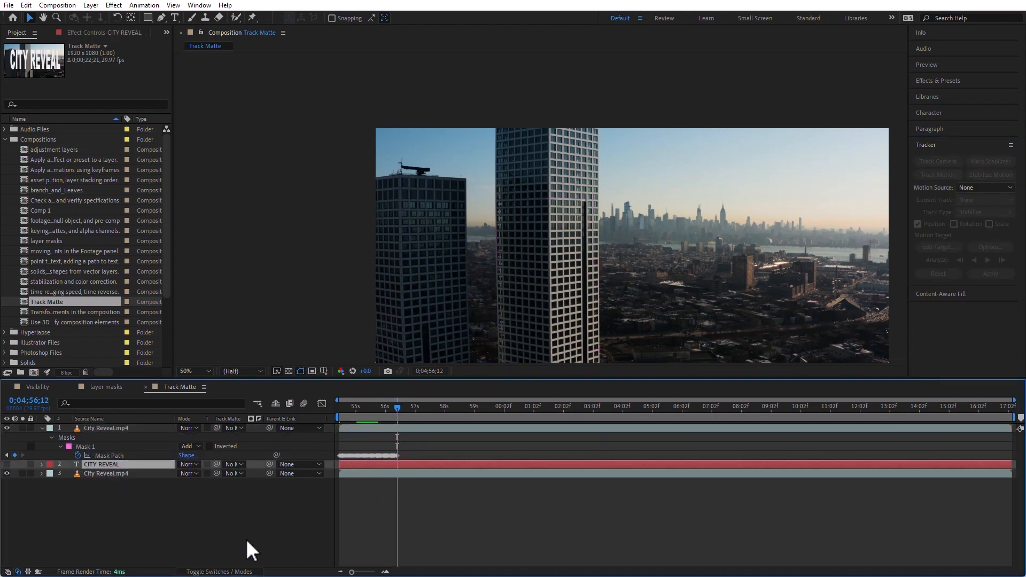
left_click_drag(397, 407, 367, 411)
left_click(176, 527)
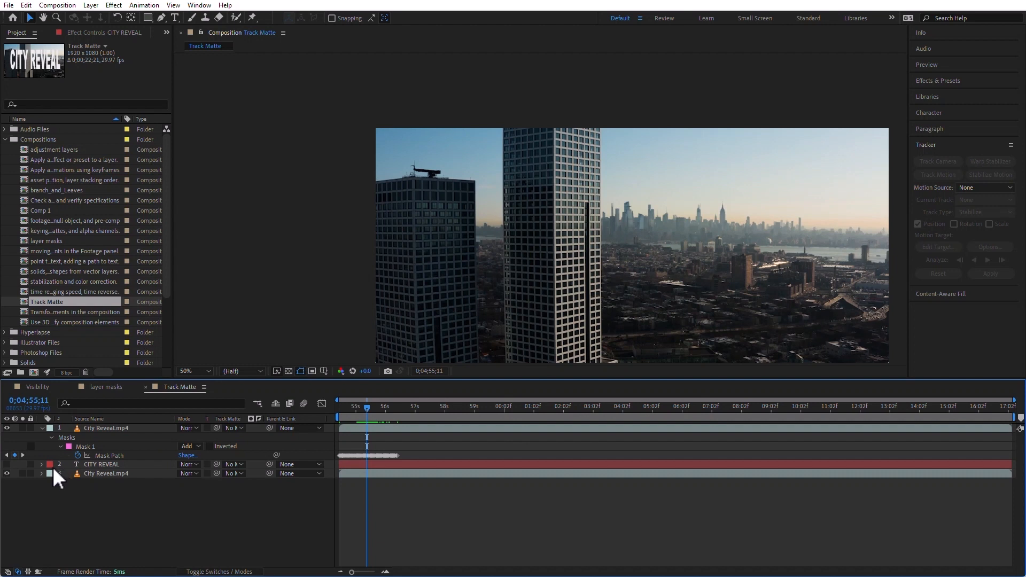
left_click(7, 465)
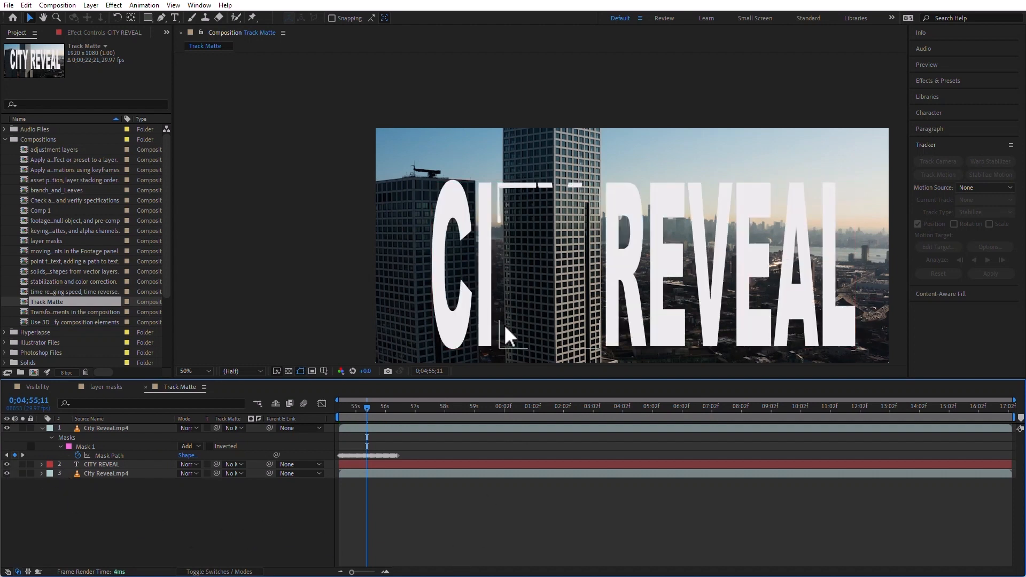
Scale the CITY REVEAL text layer down to 37% and move it beside the tower so its first letters sit behind the building
left_click(89, 466)
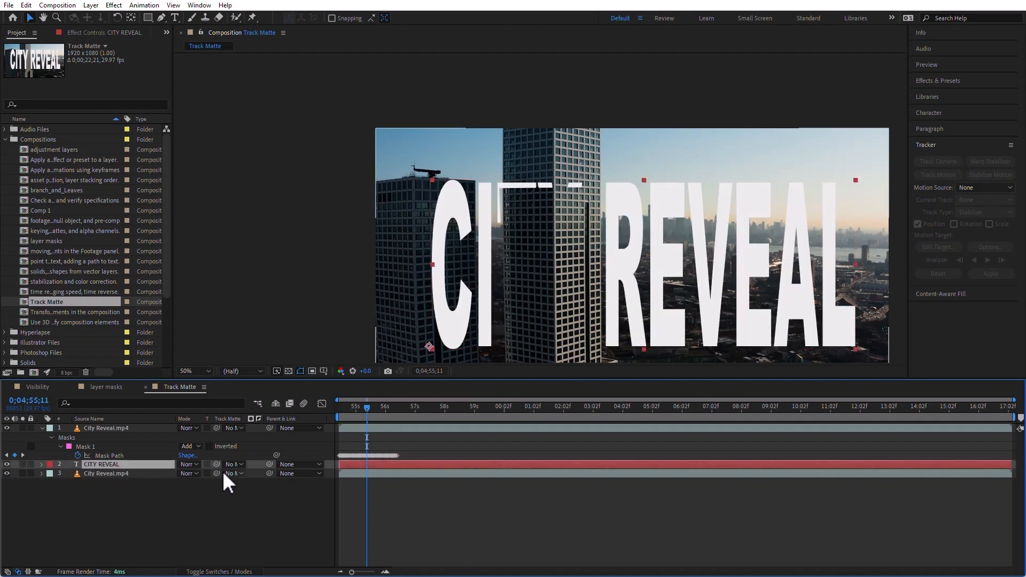
key("s")
mouse_move(202, 477)
left_mouse_down()
mouse_move(172, 477)
mouse_move(183, 477)
left_mouse_up()
left_click_drag(453, 334, 615, 321)
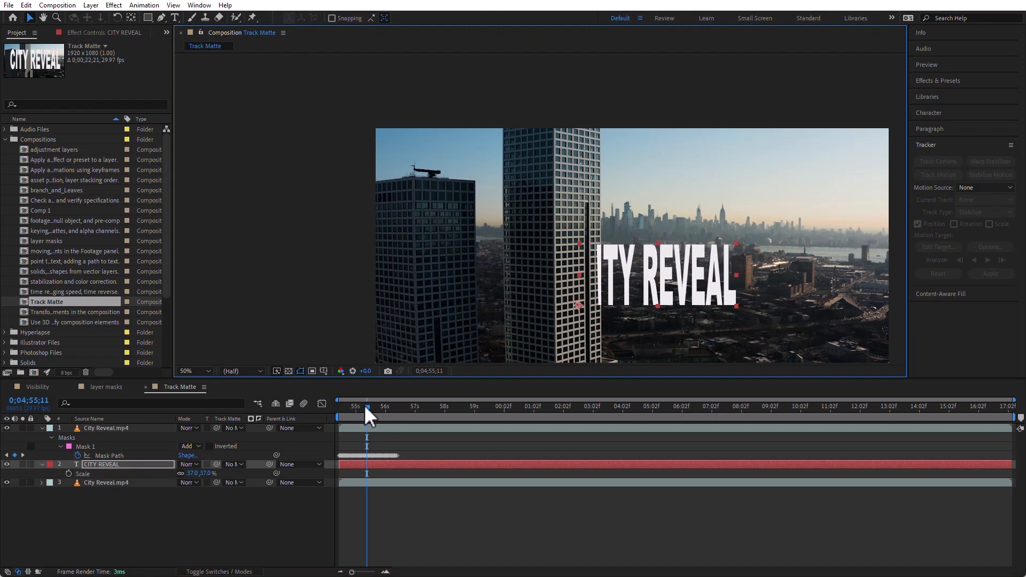
Preview the CITY REVEAL composition from its first frame, stopping at 0;05;01;09
left_click_drag(367, 409, 271, 425)
left_click(422, 539)
key("space")
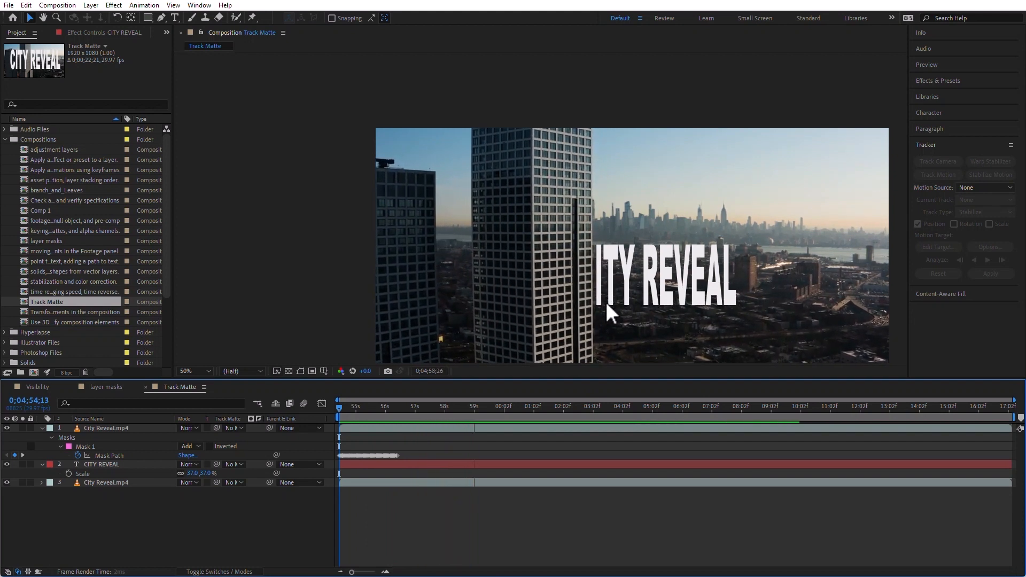
key("space")
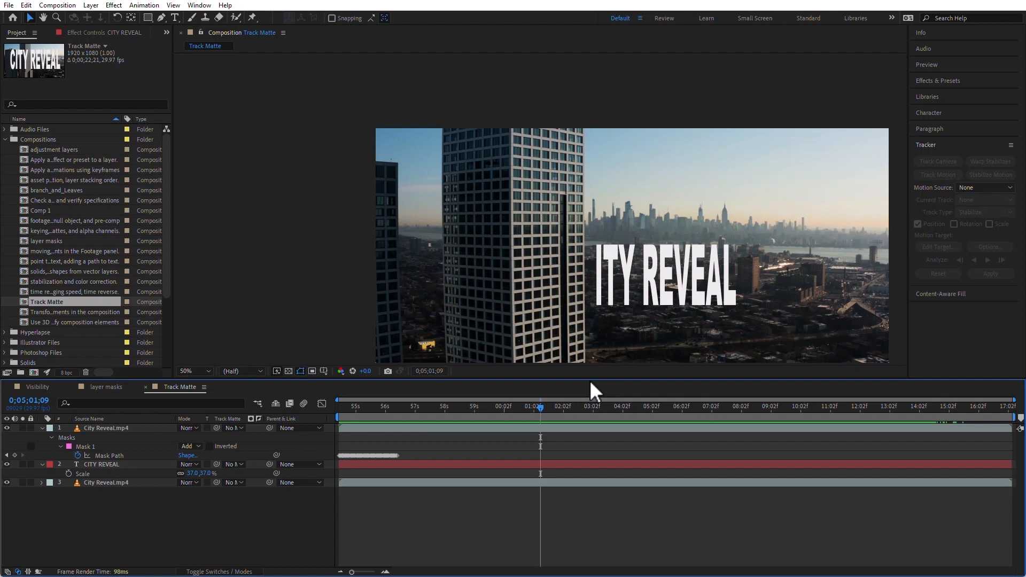
Create a new composition from branch_and_Leaves.mp4 and duplicate its footage layer
scroll(58, 309, "down", 3)
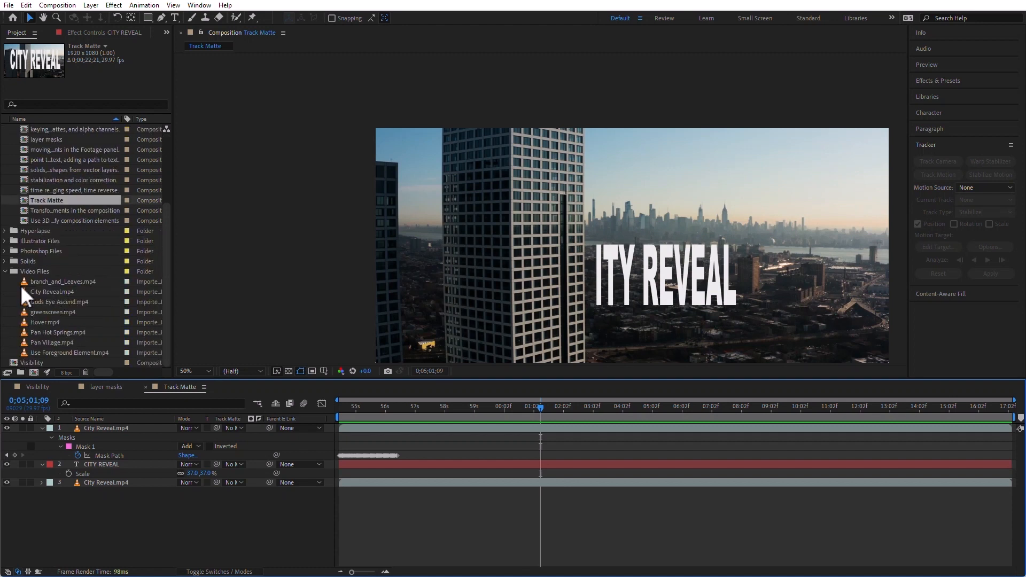
left_click_drag(29, 283, 36, 370)
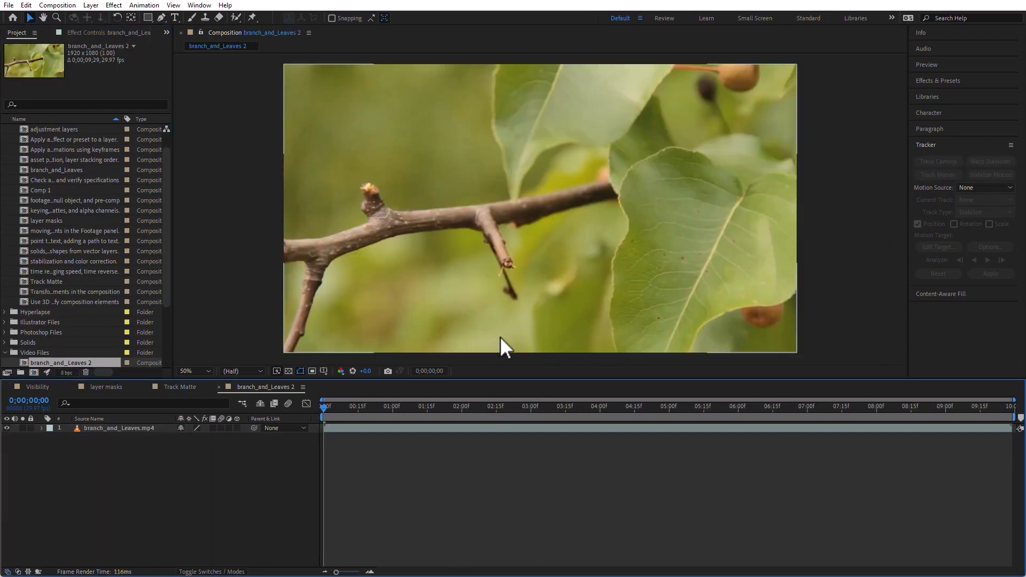
left_click(119, 427)
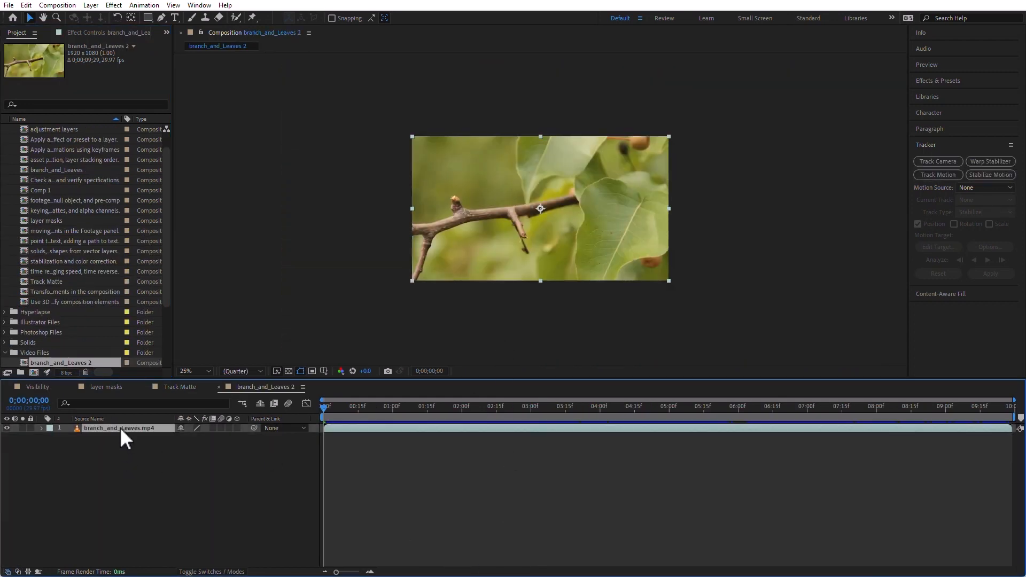
key("ctrl+d")
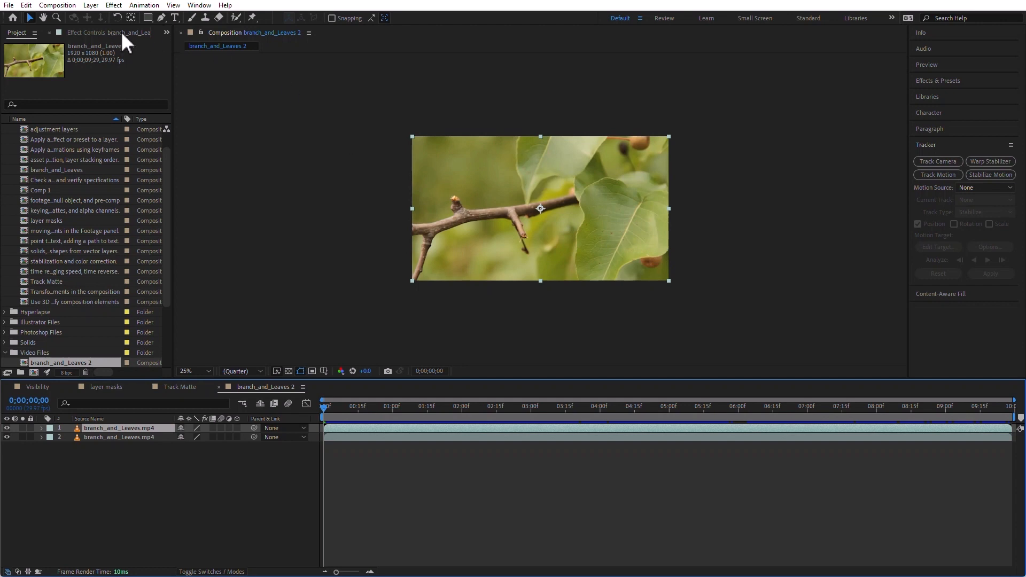
Start a Pen tool mask on the upper footage layer, tracing the upper leaf's left edge down to its tip on the branch
left_click(162, 17)
scroll(531, 216, "up", 4)
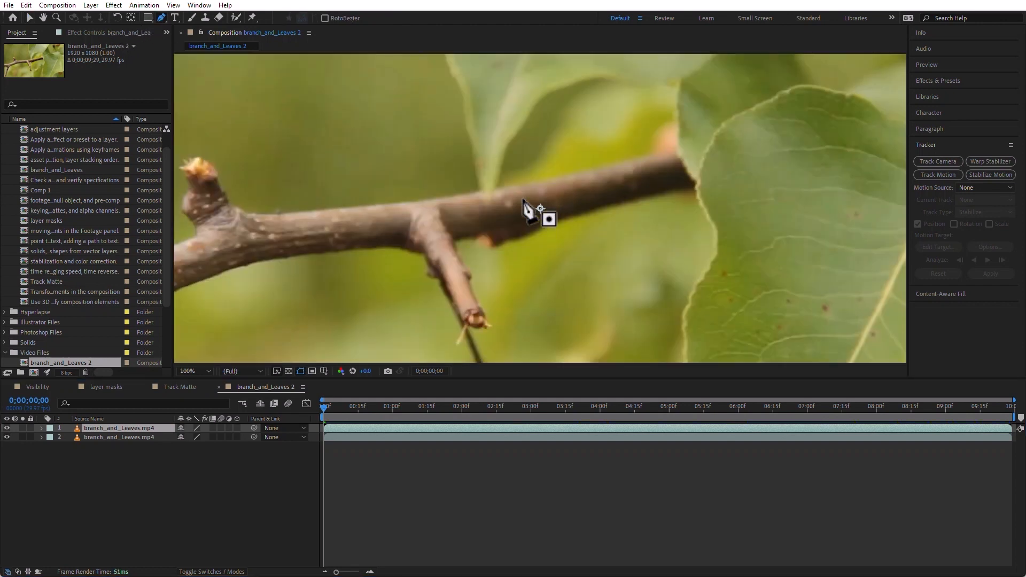
left_click_drag(499, 88, 523, 201)
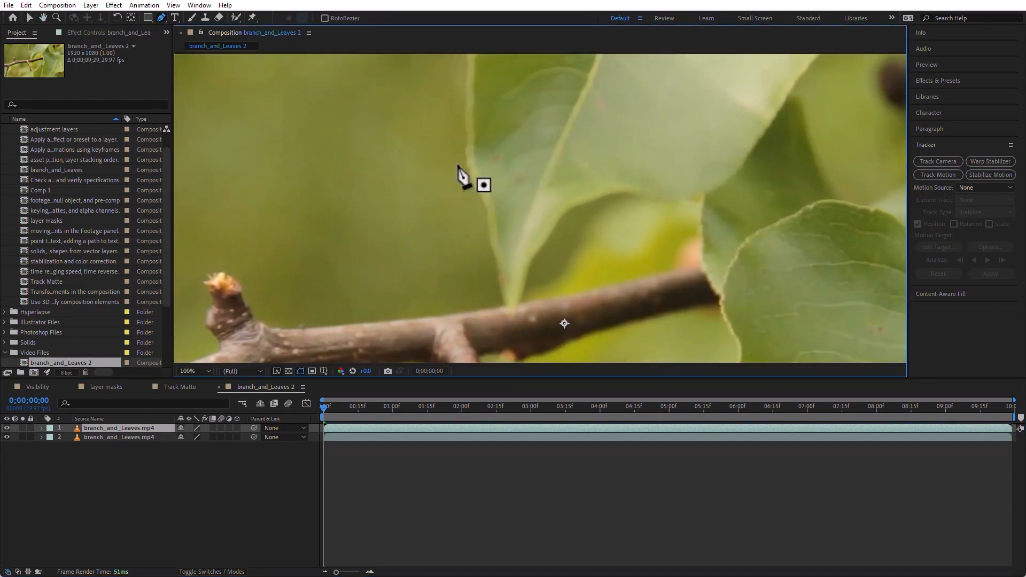
left_click(467, 145)
left_click(464, 169)
left_click(473, 183)
left_click(483, 197)
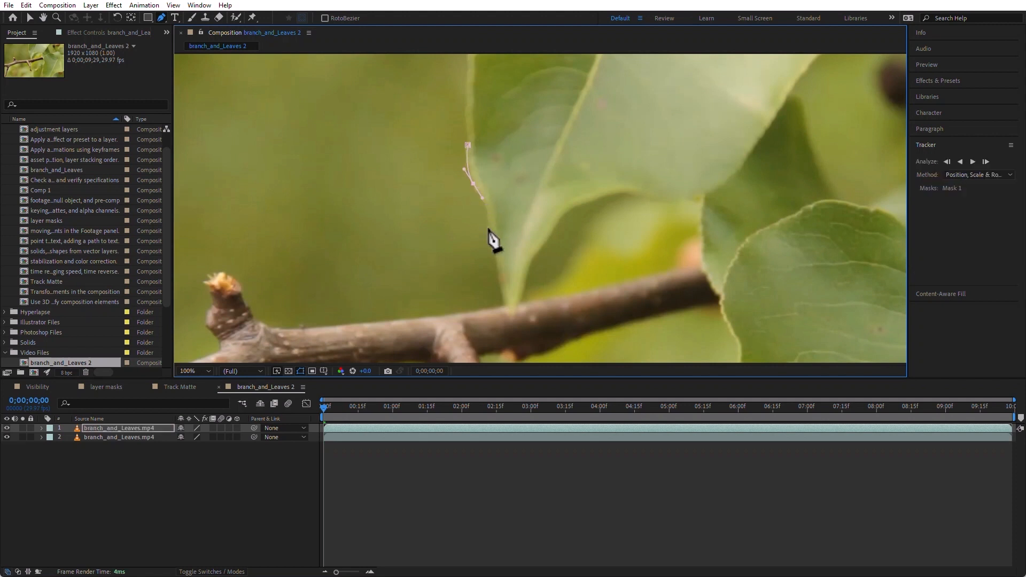
left_click(495, 264)
left_click(498, 275)
left_click(501, 288)
left_click_drag(516, 318, 517, 317)
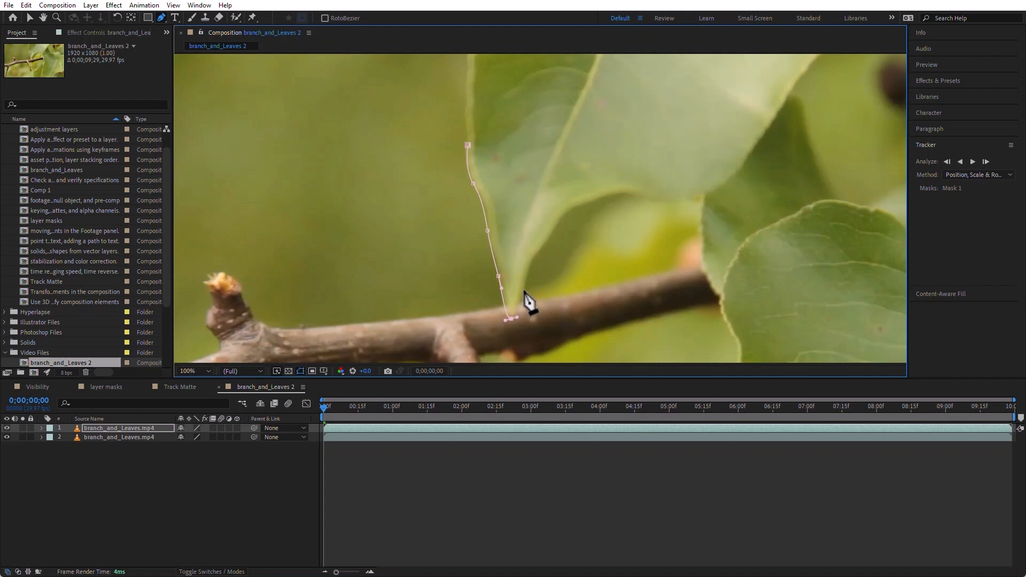
Continue the mask up the leaf's right edge from the tip and close it across the leaf at the starting point
left_click(528, 262)
left_click(537, 251)
left_click(545, 241)
left_click(551, 233)
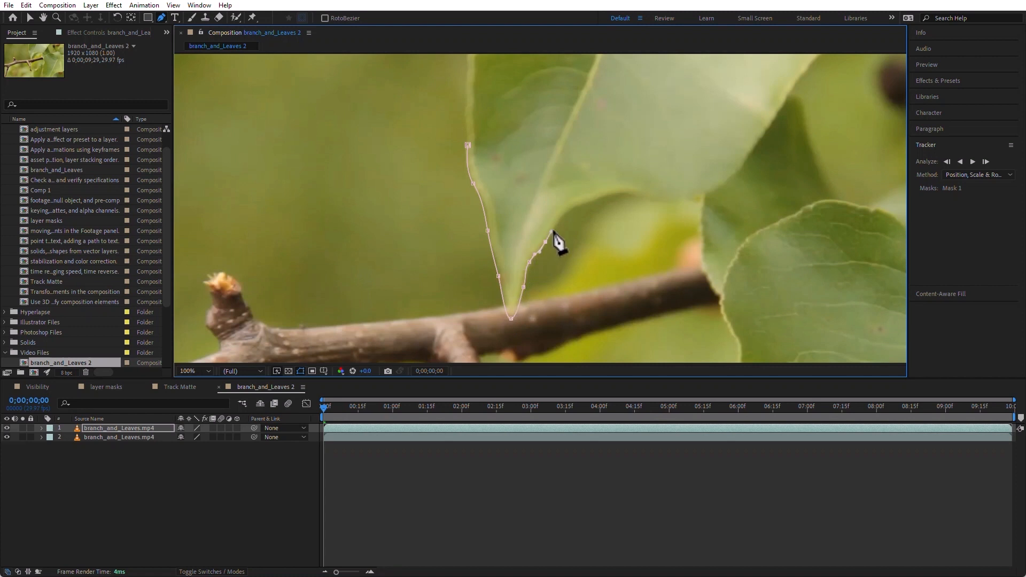
left_click(570, 209)
left_click_drag(616, 191, 633, 190)
left_click(468, 145)
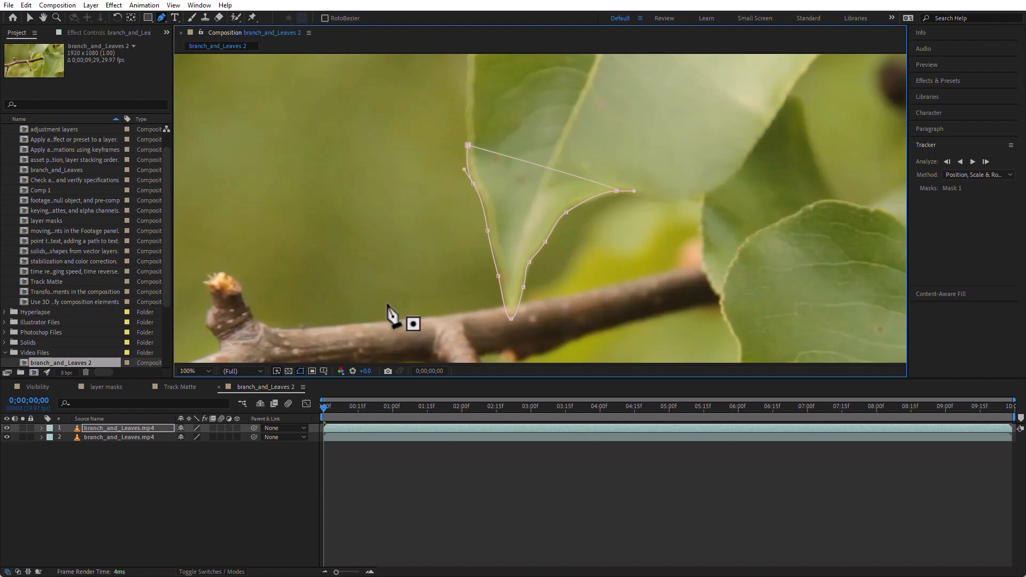
Reveal Mask 1 on the upper footage layer, track it forward to 0;00;05;01 with Track Mask, then preview it and return to the first frame
left_click(110, 427)
key("m")
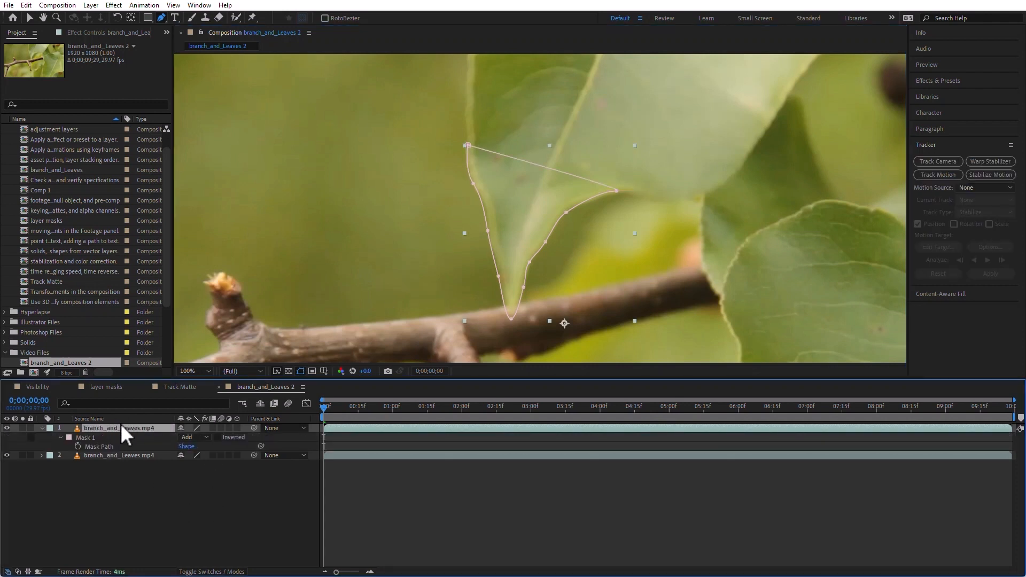
right_click(92, 437)
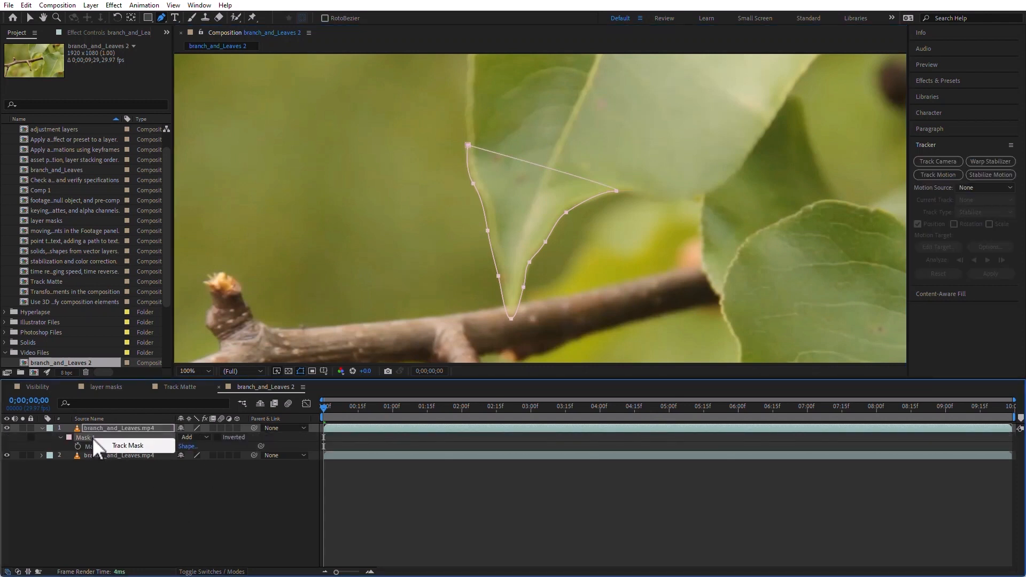
left_click(135, 441)
scroll(486, 233, "down", 4)
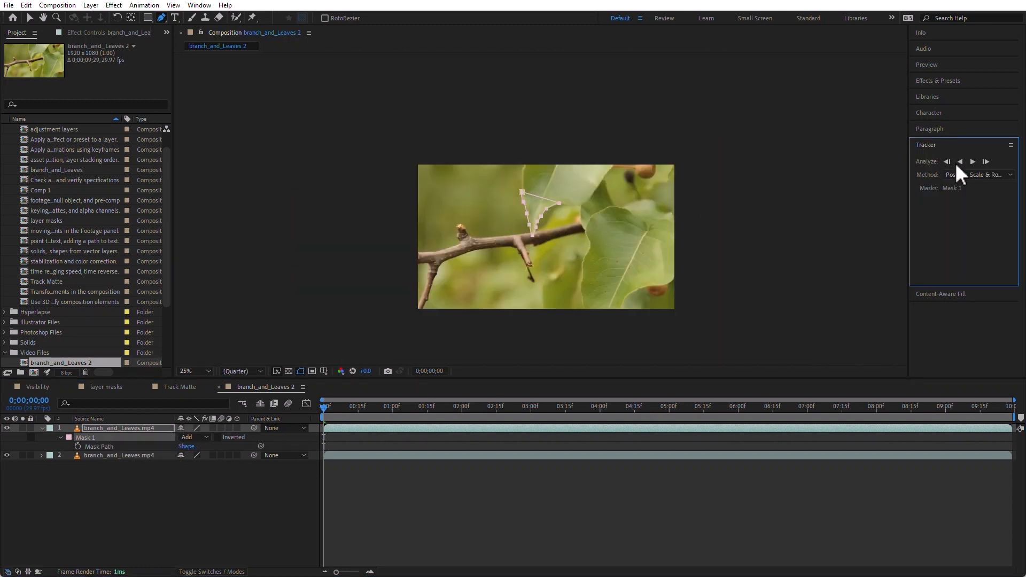
left_click(972, 160)
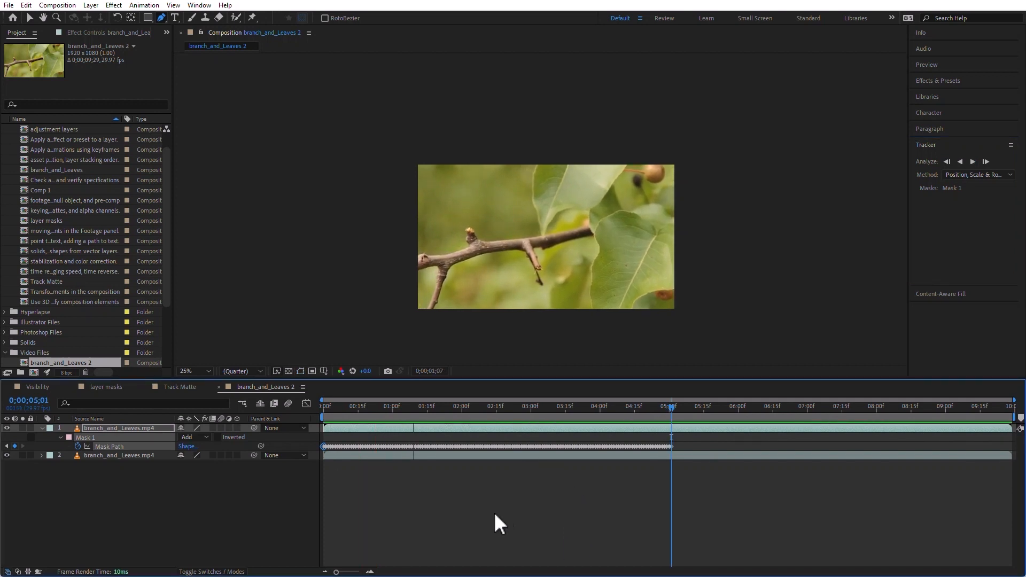
key("space")
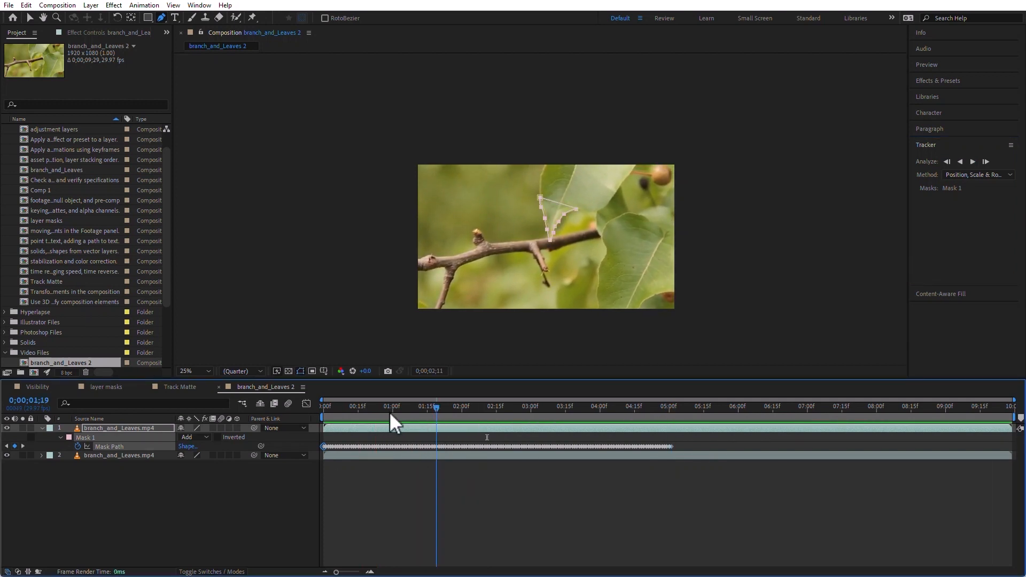
key("Home")
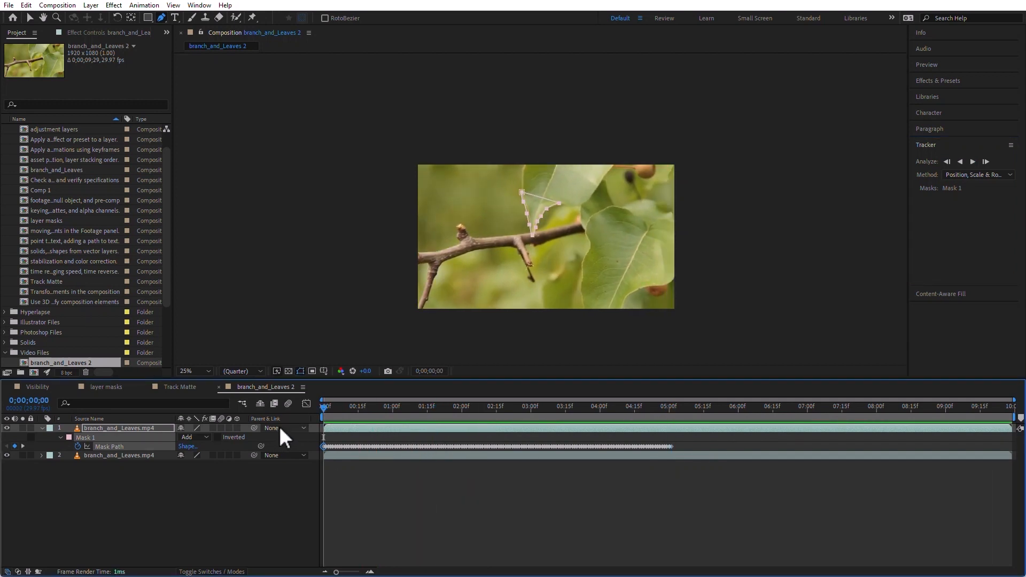
Add the text "Something" over the branch and place its layer between the two branch_and_Leaves.mp4 layers
left_click(174, 17)
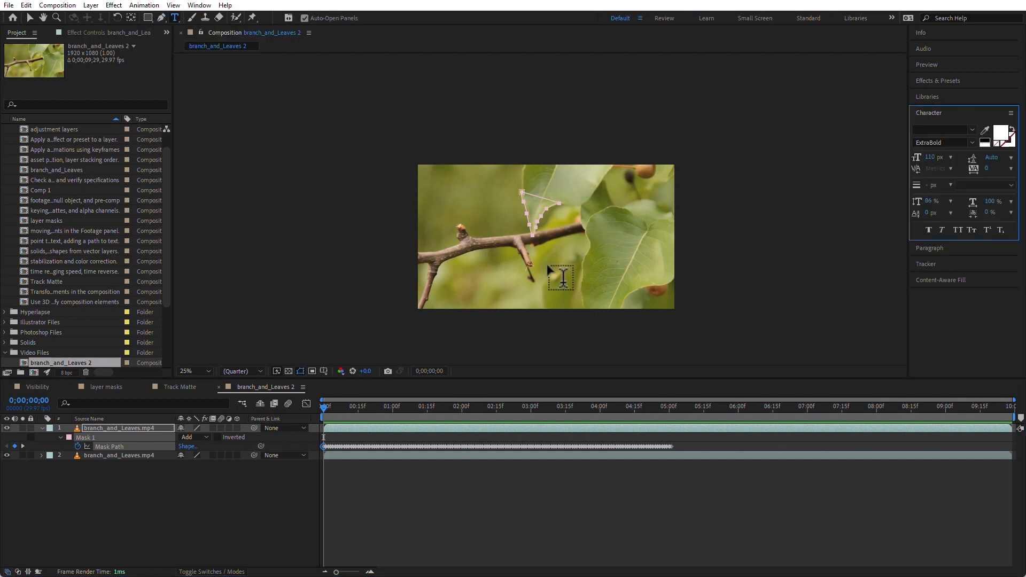
left_click(513, 237)
type("Something")
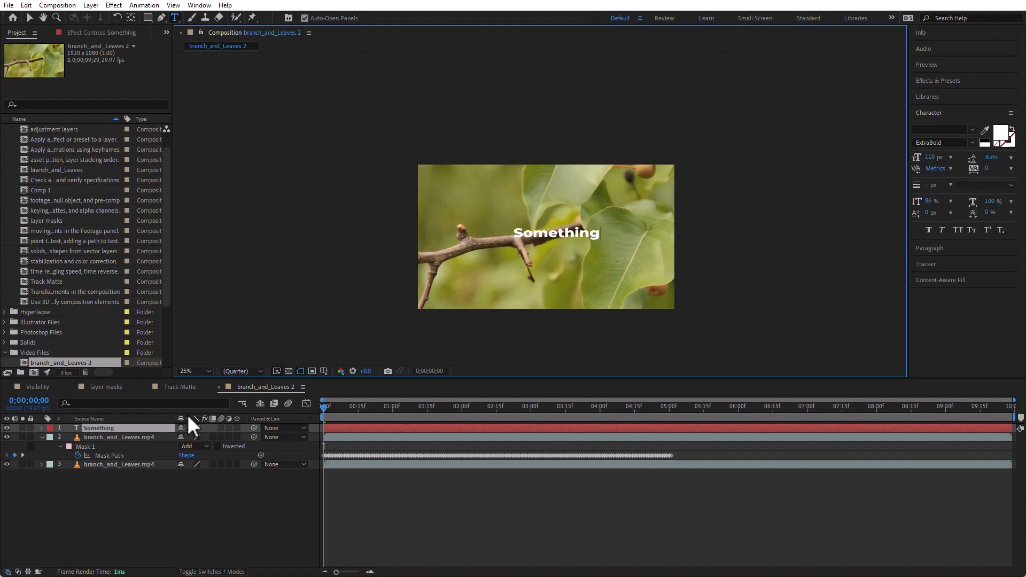
left_click(157, 524)
left_click_drag(105, 427, 111, 452)
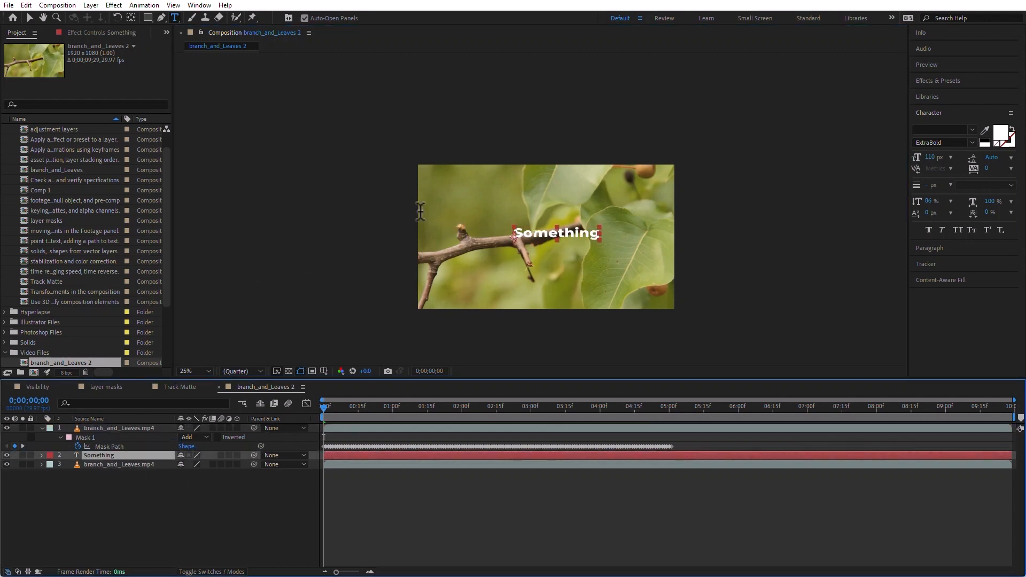
Move the "Something" text slightly up so it passes behind the masked leaf tip, and preview the composition from the first frame
left_click(30, 18)
left_click_drag(555, 231, 553, 218)
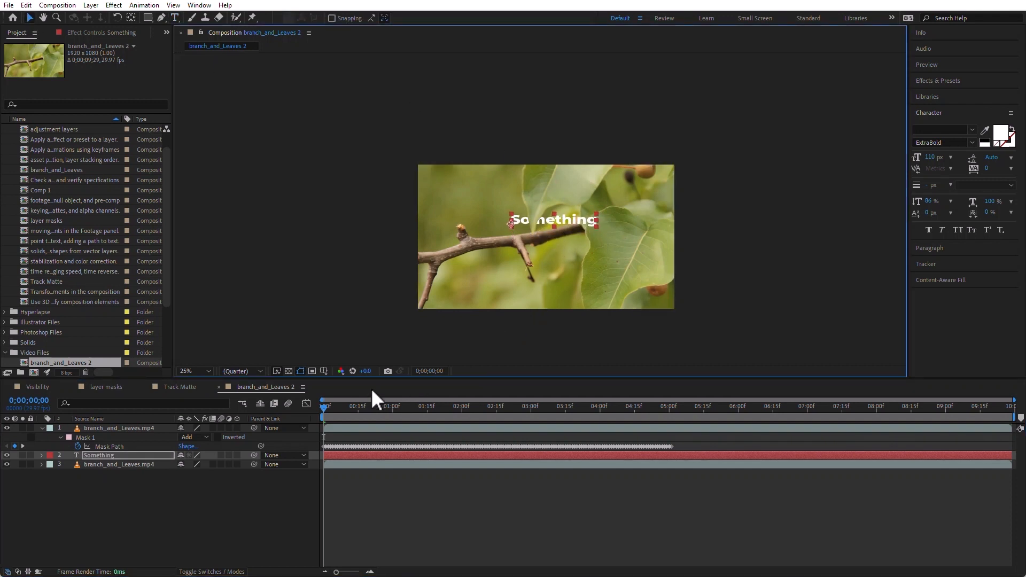
left_click_drag(347, 409, 319, 416)
left_click(271, 559)
key("space")
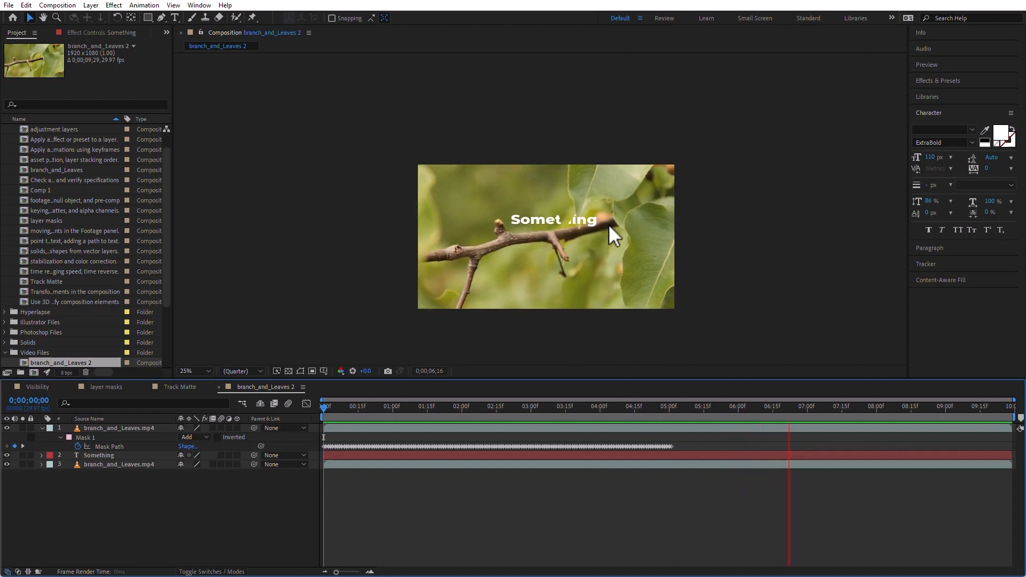
key("space")
Select the masked leaf layer and examine how its mask follows the leaf around 0;00;04;25
left_click(567, 222)
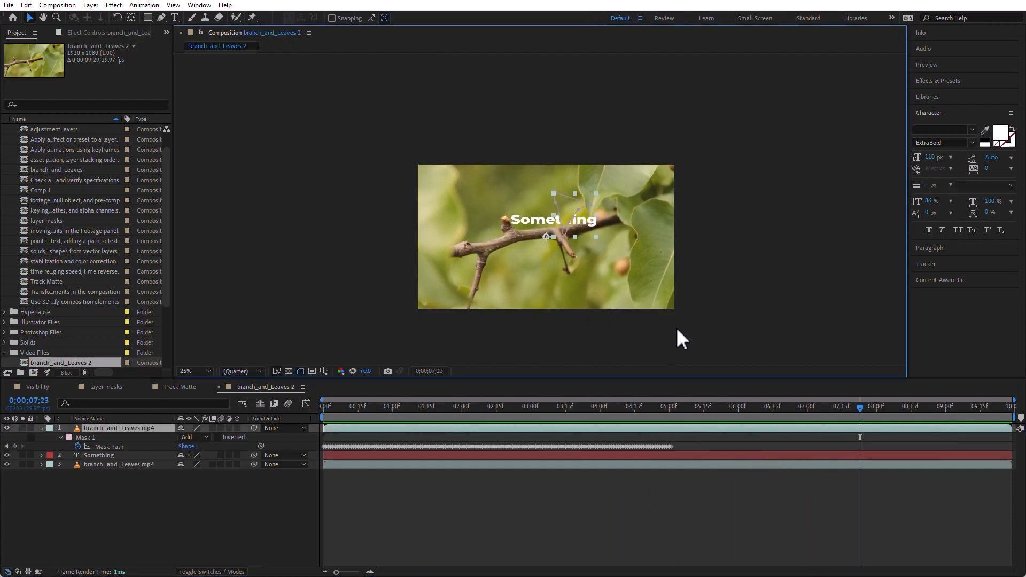
left_click_drag(650, 412, 580, 420)
left_click(657, 422)
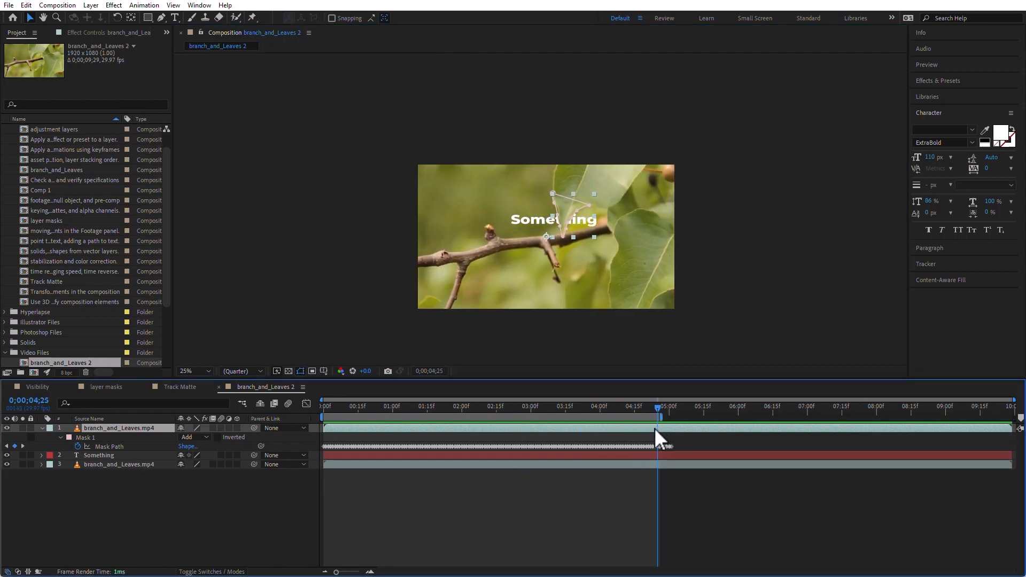
key("space")
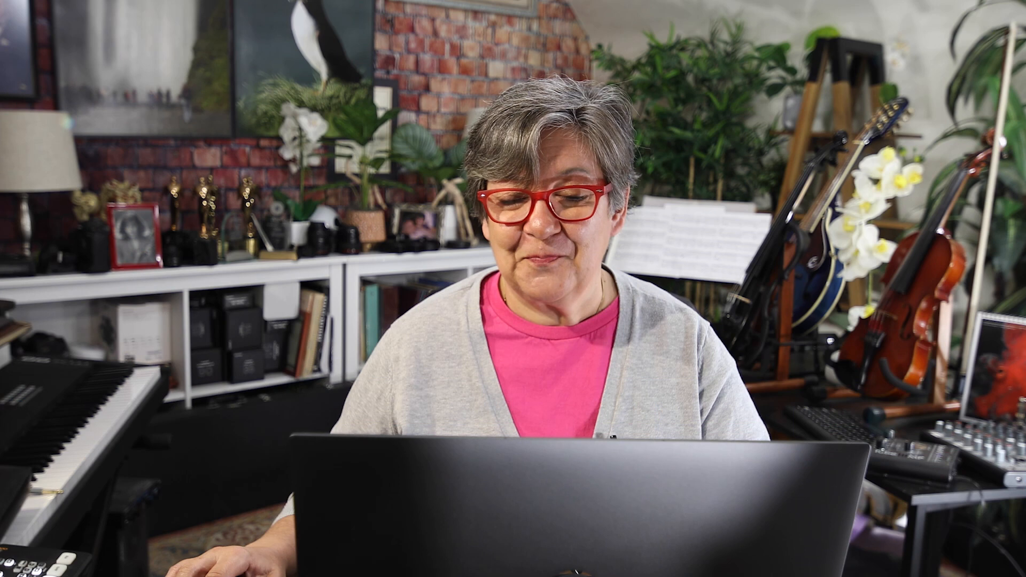
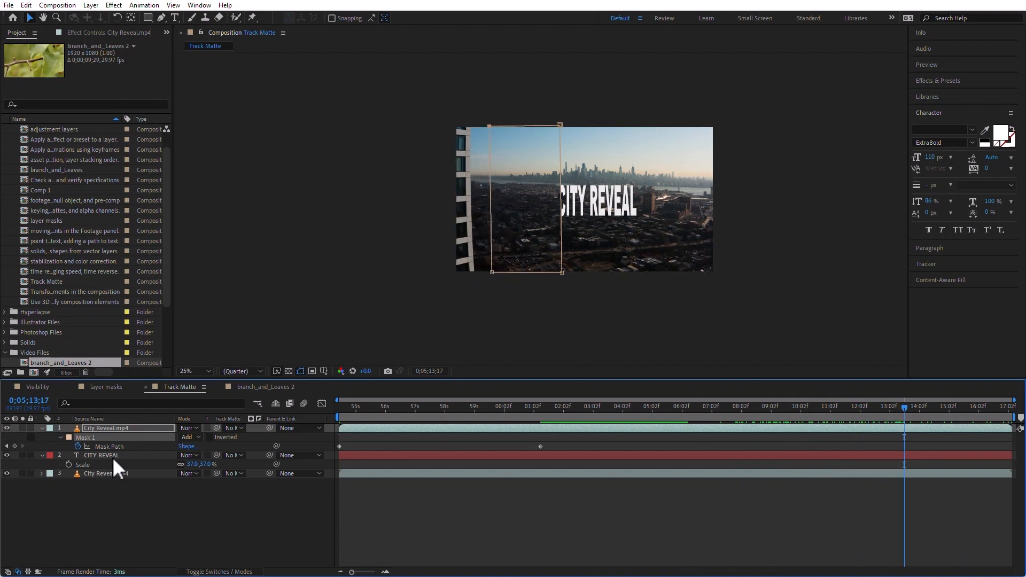
At 0;05;13;17 in Track Matte, move Mask 1's left corners outside the frame and align its right corners with the tower's right edge
left_click_drag(490, 127, 334, 96)
left_click_drag(492, 272, 326, 297)
left_click_drag(559, 125, 470, 127)
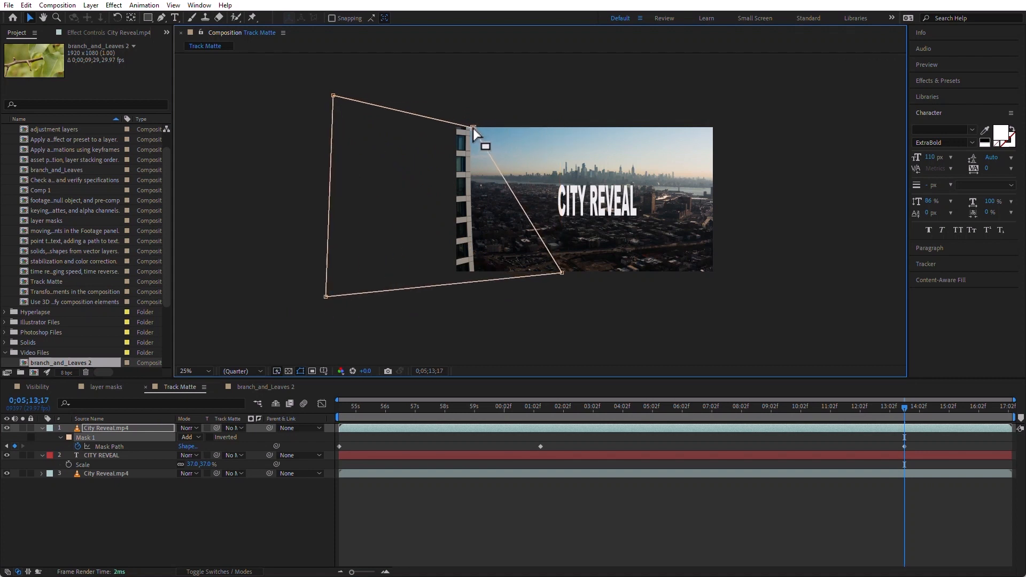
left_click_drag(562, 272, 474, 283)
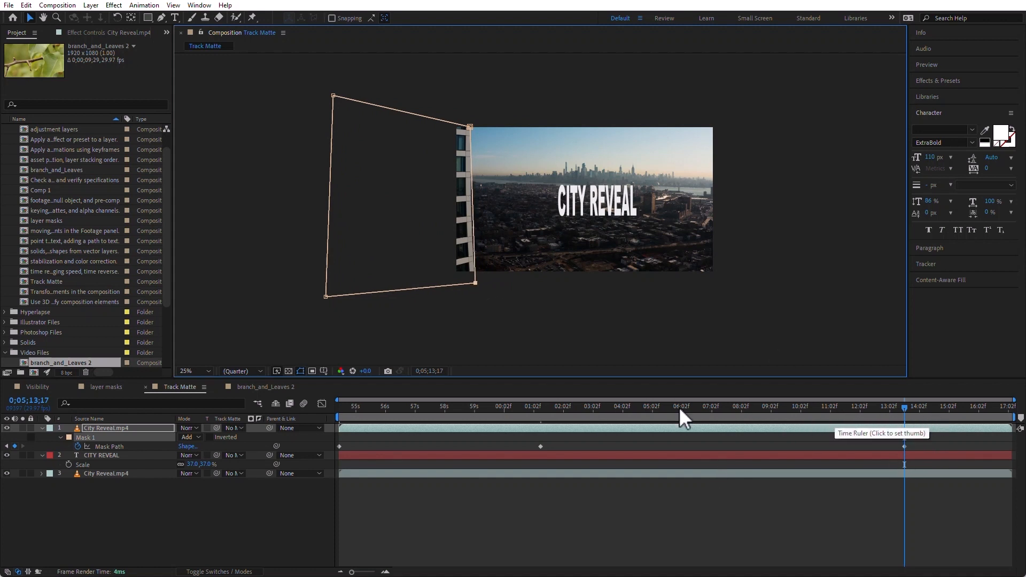
Align Mask 1's left corners with the tower at 0;04;55;27, and its right corners shortly before the last Mask Path keyframe
left_click(382, 407)
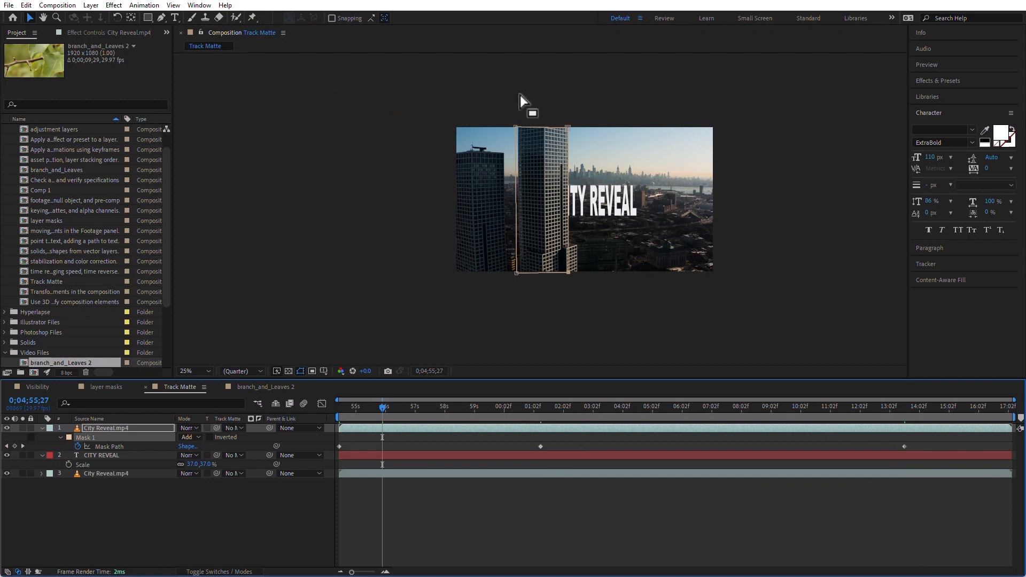
left_click_drag(517, 273, 518, 274)
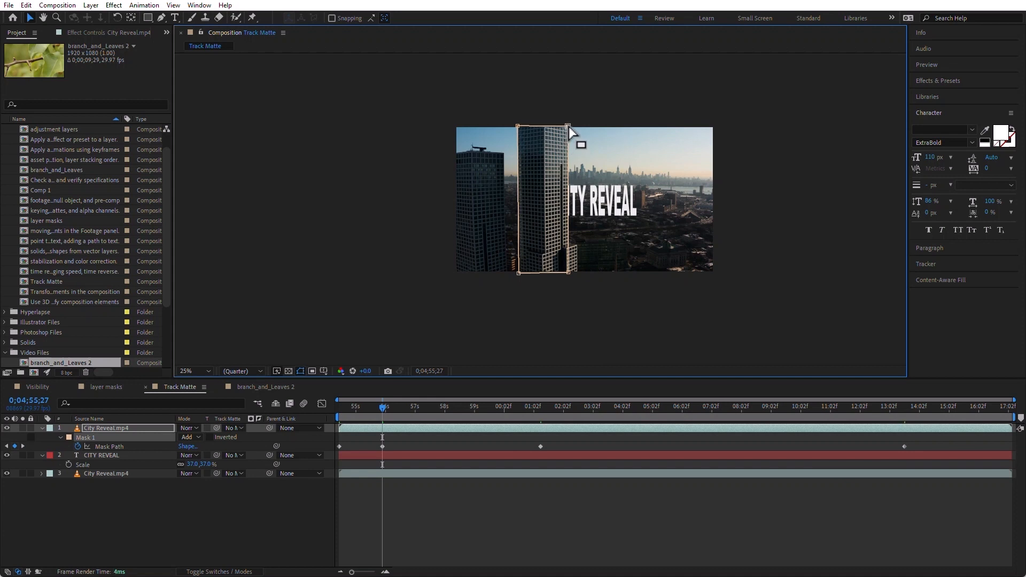
left_click(864, 412)
left_click_drag(482, 128, 497, 126)
left_click_drag(485, 283, 500, 283)
At 0;04;57;21, realign Mask 1's lower and upper left corners with the tower's left edge
left_click(436, 410)
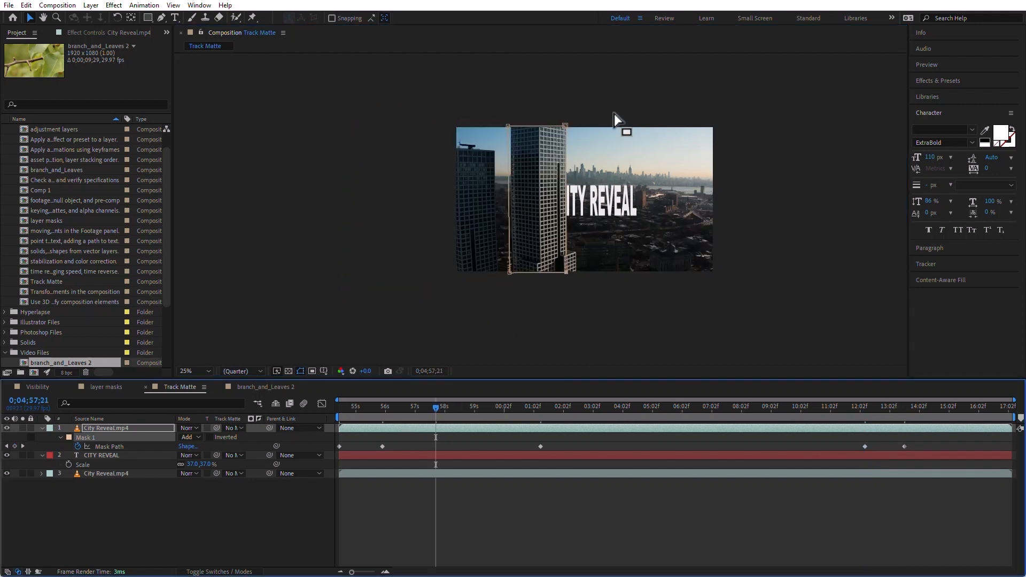
left_click_drag(510, 275, 513, 275)
left_click_drag(509, 126, 512, 126)
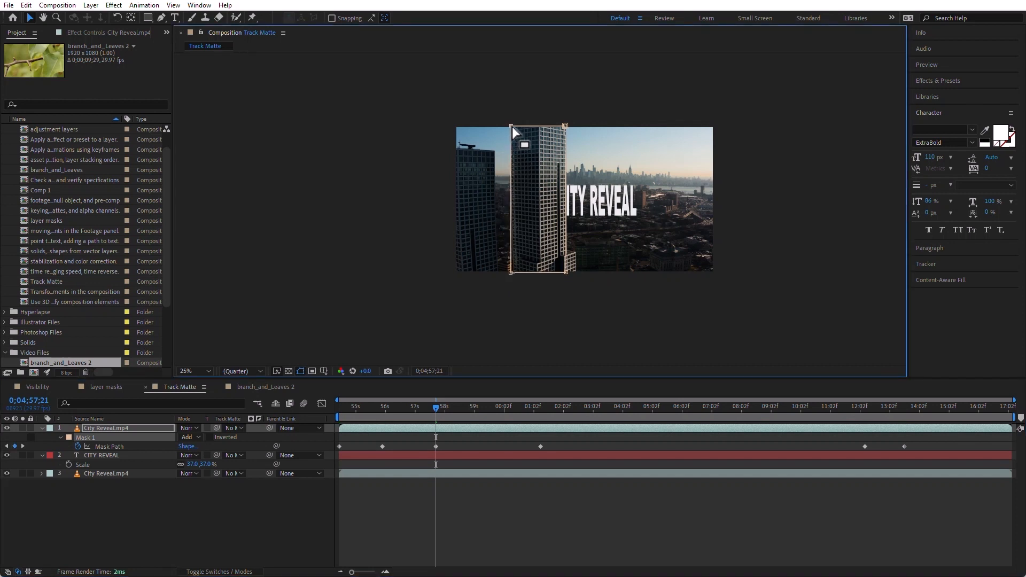
Align Mask 1's right corners with the tower's right edge at 0;05;11;02, and its left corners with the left edge at 0;04;59;02
left_click(830, 406)
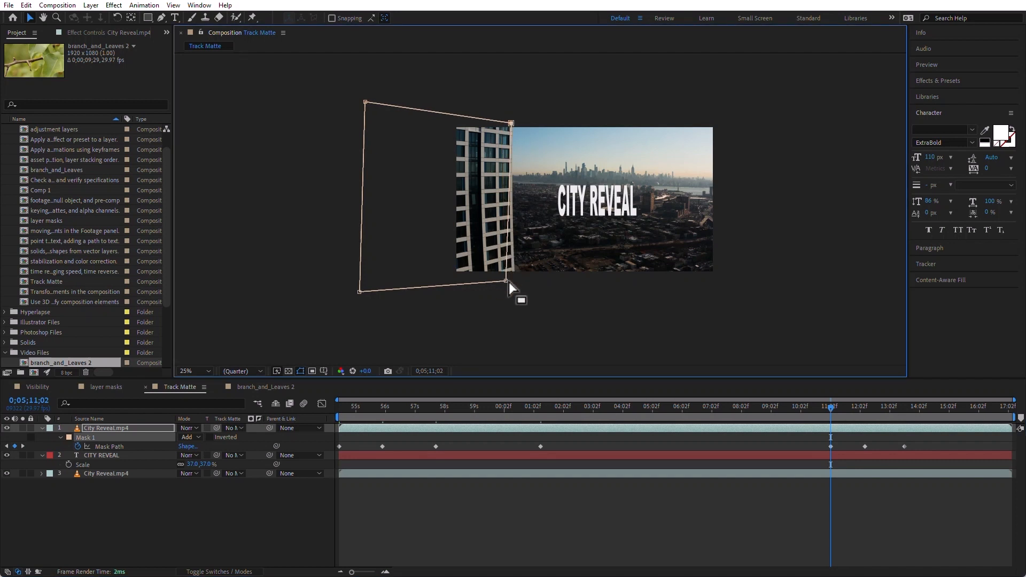
left_click_drag(506, 281, 515, 278)
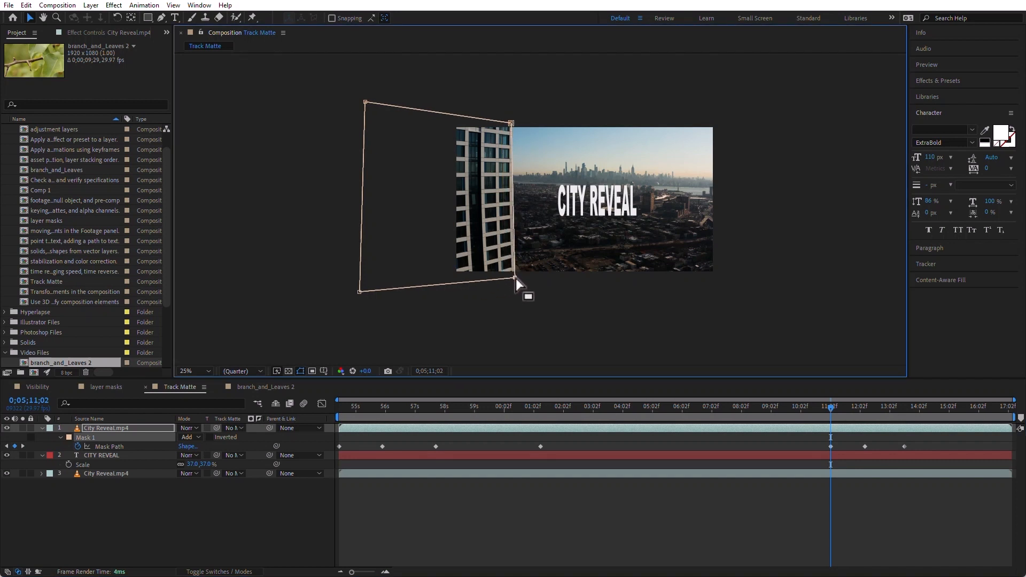
left_click(476, 406)
left_click_drag(563, 126, 564, 125)
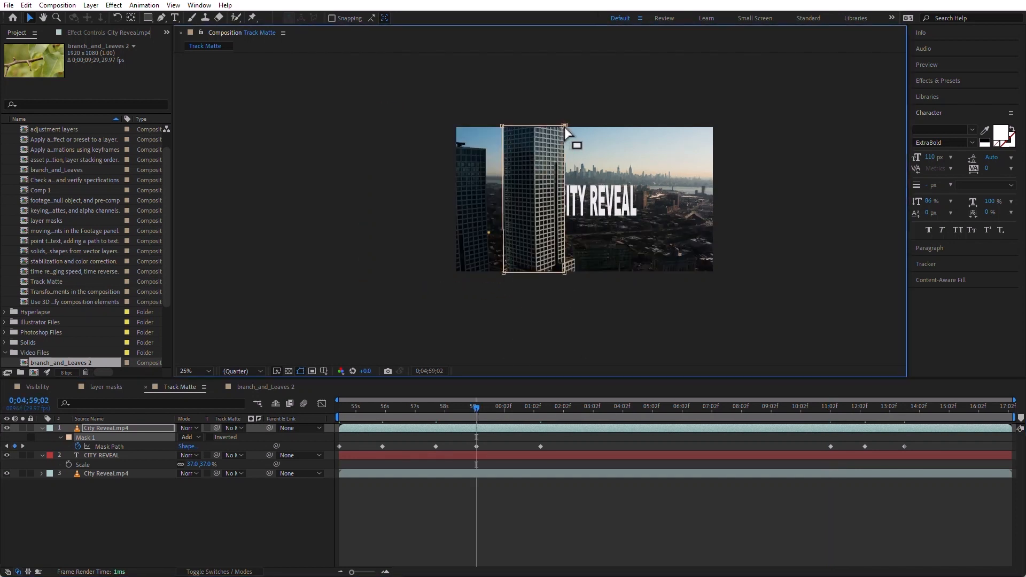
left_click_drag(505, 274, 505, 274)
left_click_drag(502, 126, 506, 126)
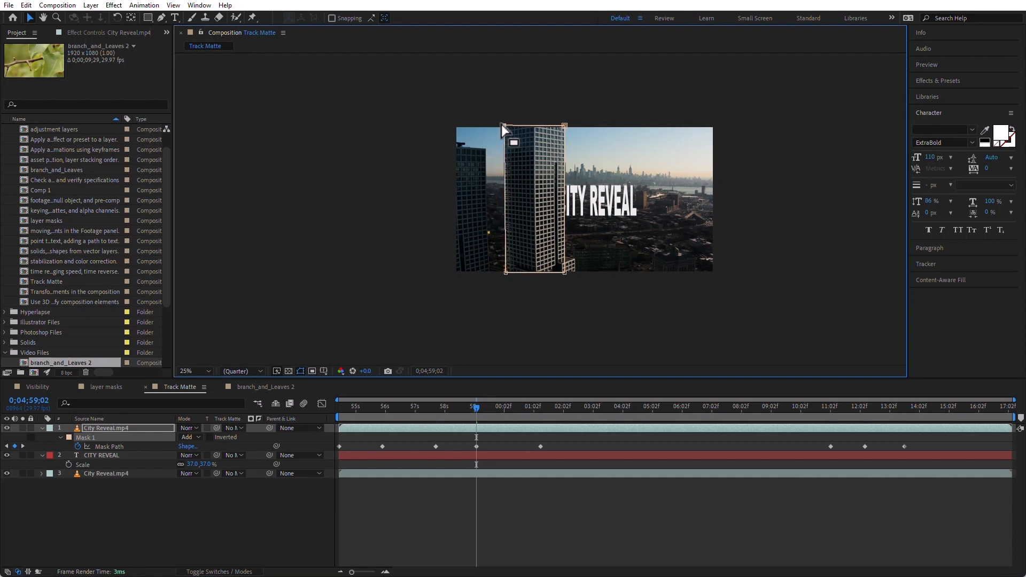
At 0;05;09;21, realign Mask 1's upper and lower right corners with the tower's right edge
left_click(789, 406)
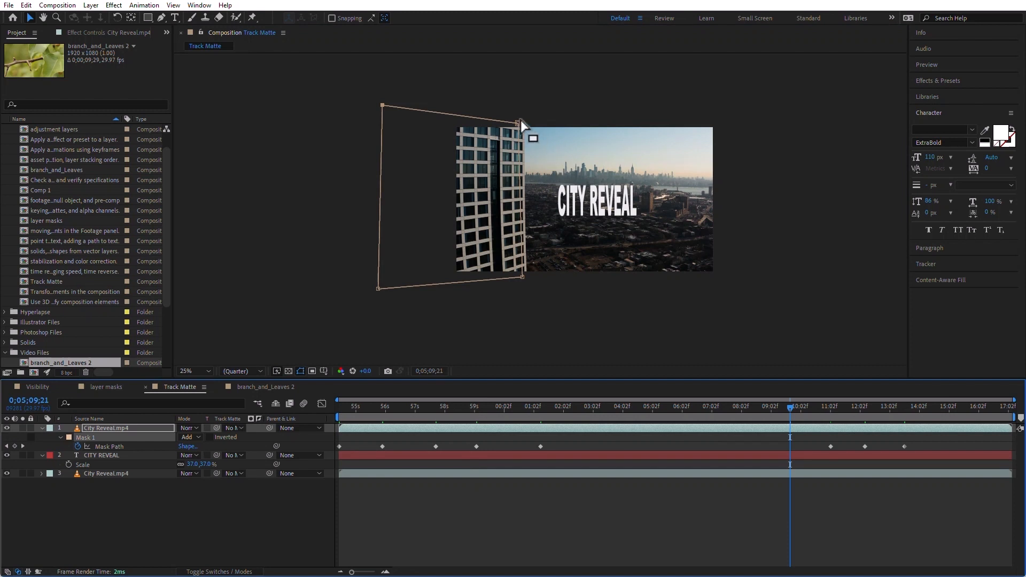
left_click_drag(518, 123, 523, 125)
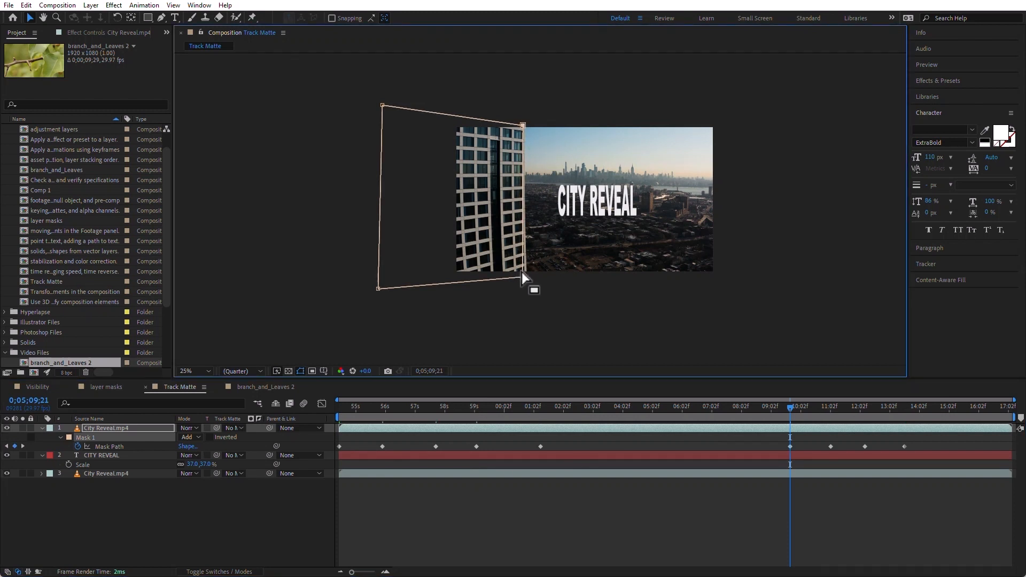
left_click_drag(522, 278, 527, 278)
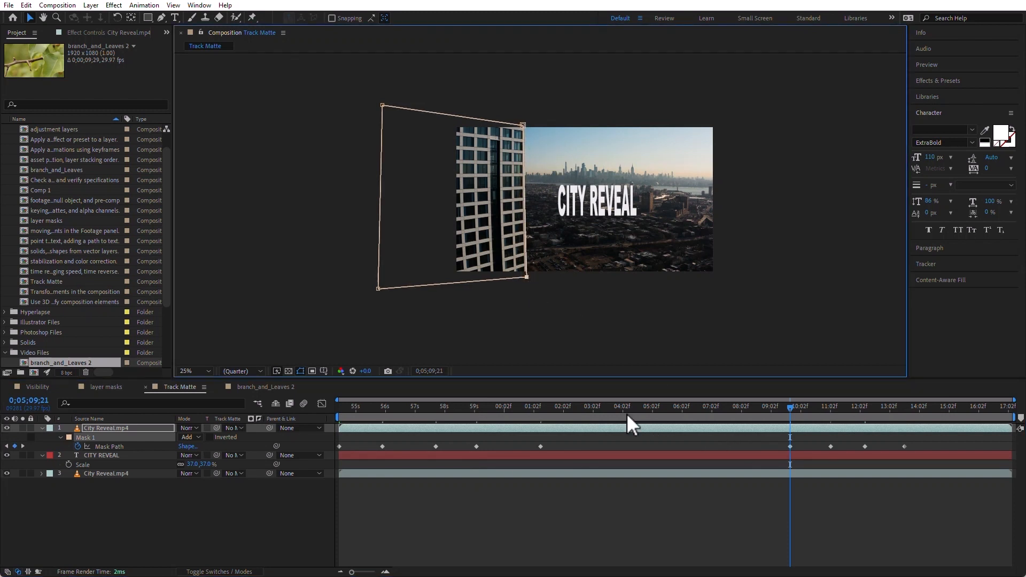
At 0;05;02;15, fit all four corners of Mask 1 to the tower's left and right edges
left_click(577, 406)
left_click_drag(473, 123, 478, 125)
left_click_drag(476, 275, 482, 276)
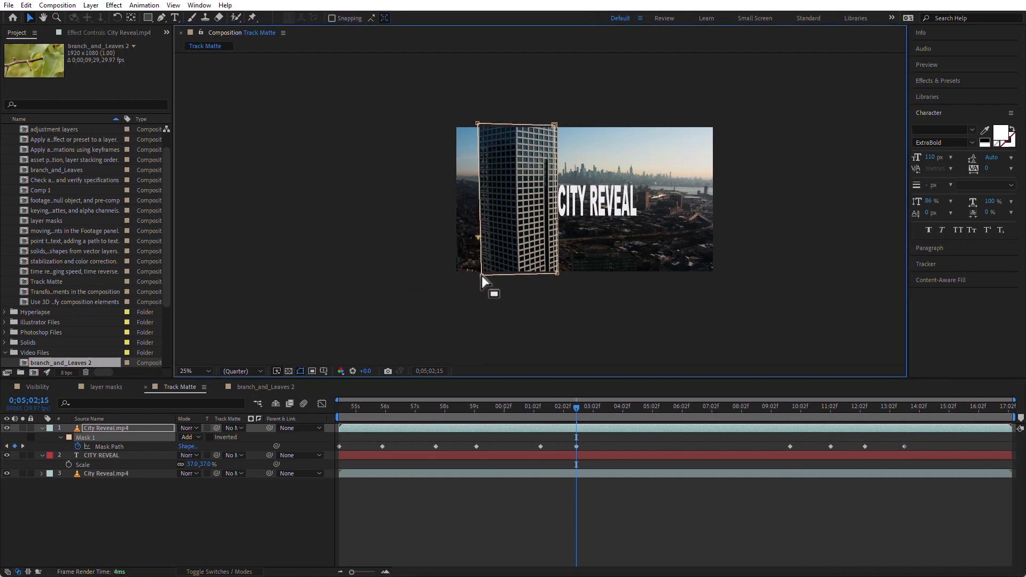
left_click_drag(554, 125, 557, 125)
left_click_drag(558, 273, 560, 275)
Align Mask 1's right corners with the tower's right edge at 0;05;08;14, and its left corners with the left edge at 0;05;03;20
left_click_drag(703, 409, 756, 420)
left_click_drag(532, 124, 532, 126)
left_click_drag(533, 278, 535, 277)
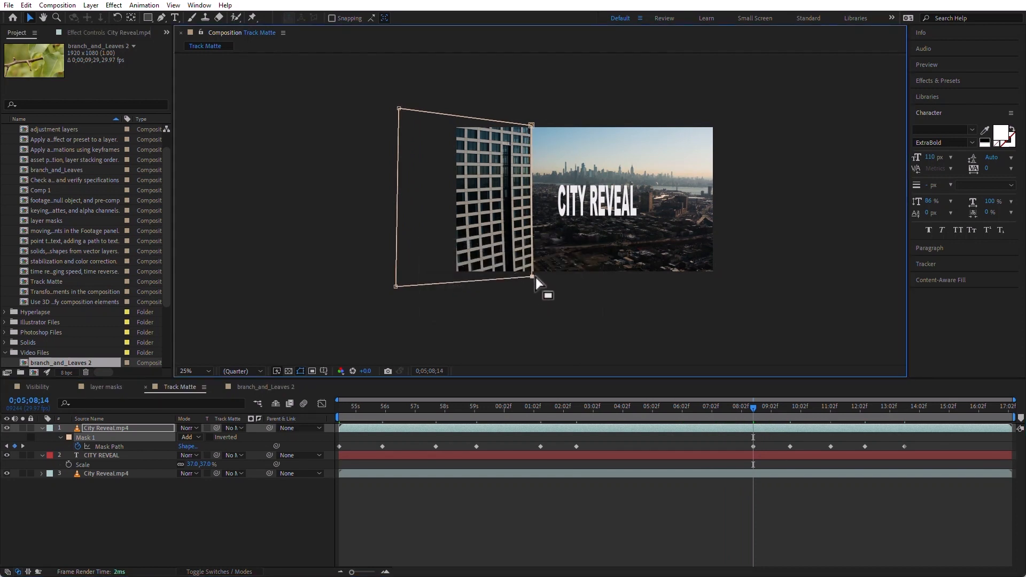
left_click(610, 408)
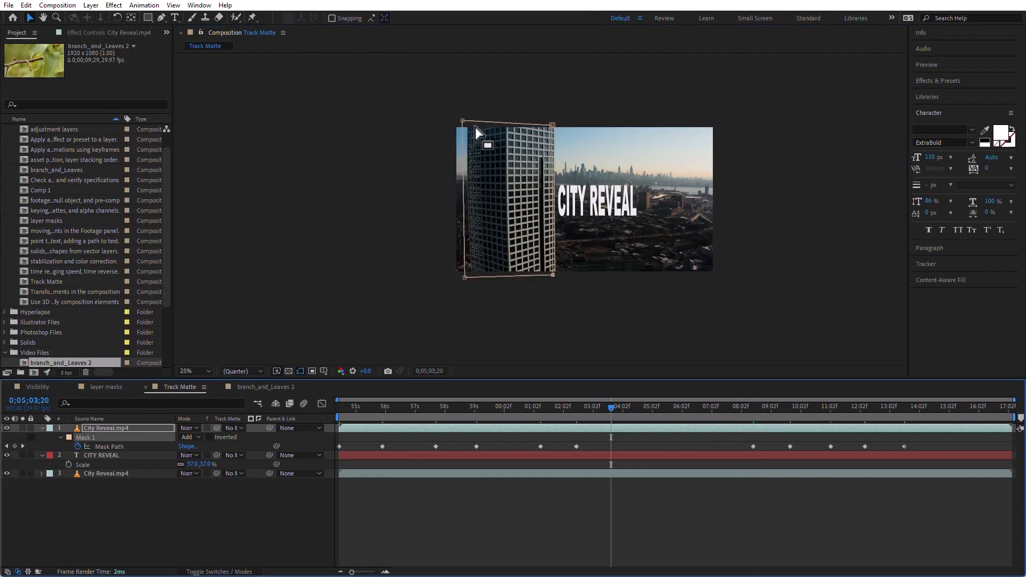
left_click_drag(460, 122, 468, 123)
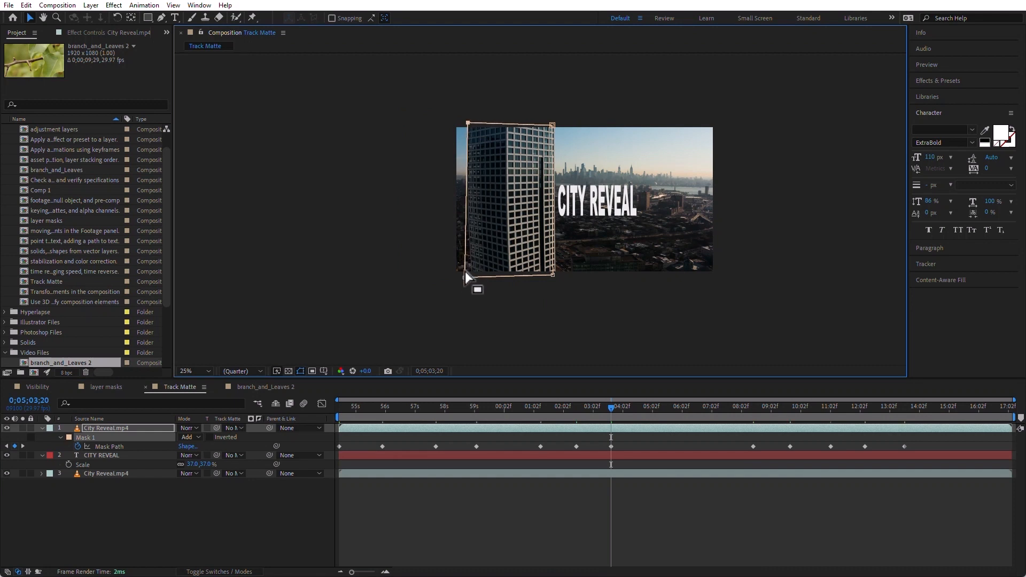
left_click_drag(463, 277, 470, 276)
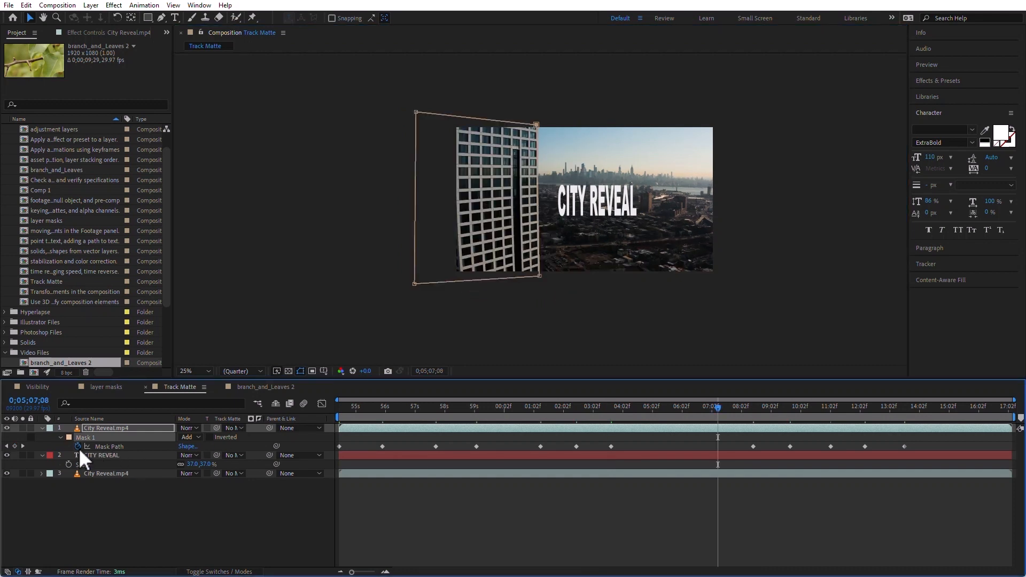
Add Mask Path keyframes at 0;05;07;08 and 0;05;06;11, and realign the mask's upper right corner between 04:02f and 05:02f
left_click(15, 445)
left_click(638, 408)
left_click_drag(549, 128, 551, 129)
left_click(691, 413)
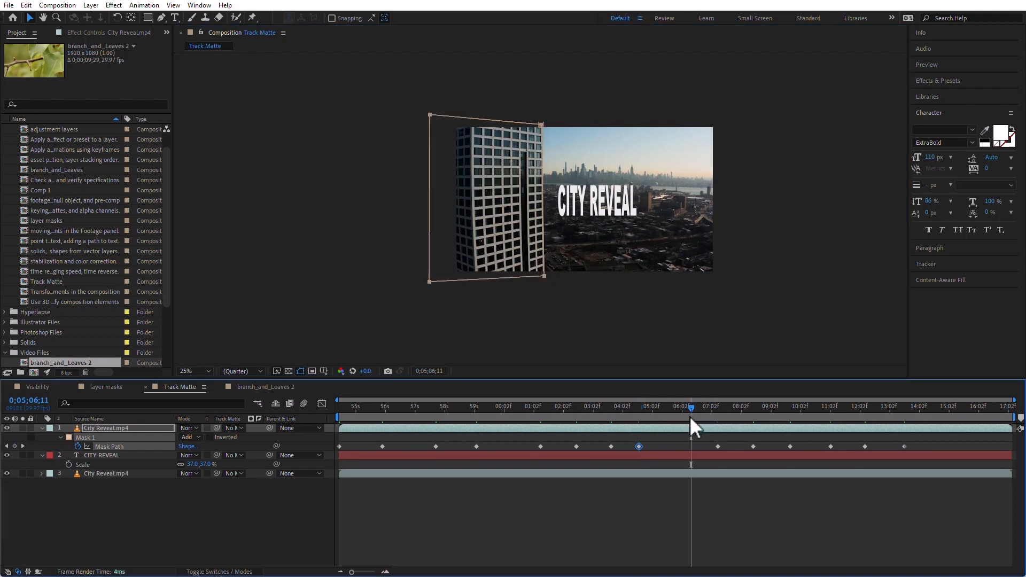
left_click_drag(487, 124, 488, 124)
Preview the Track Matte composition from 0;04;54;13 to check how the mask follows the tower
left_click_drag(353, 409, 238, 416)
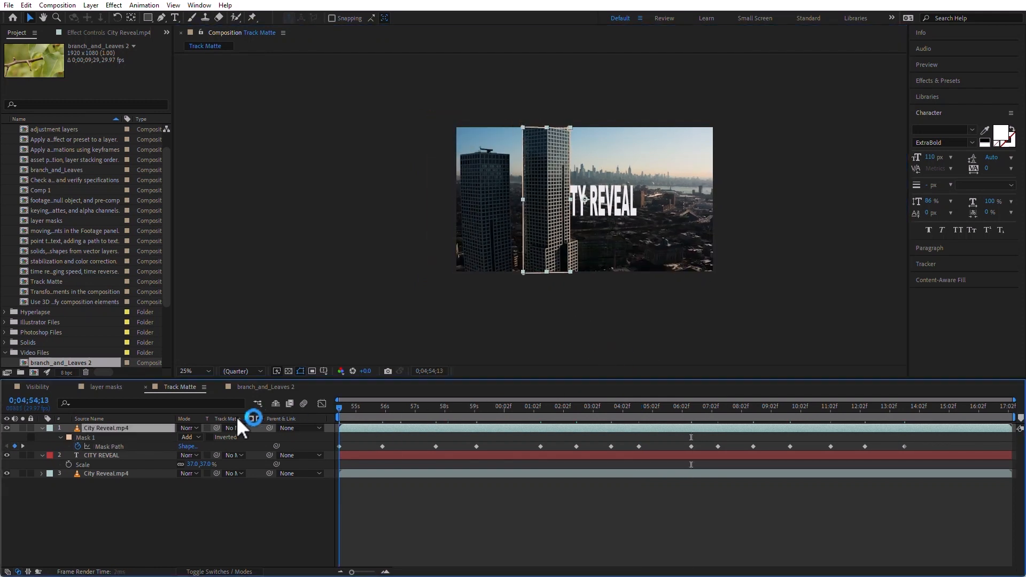
left_click(512, 538)
key("space")
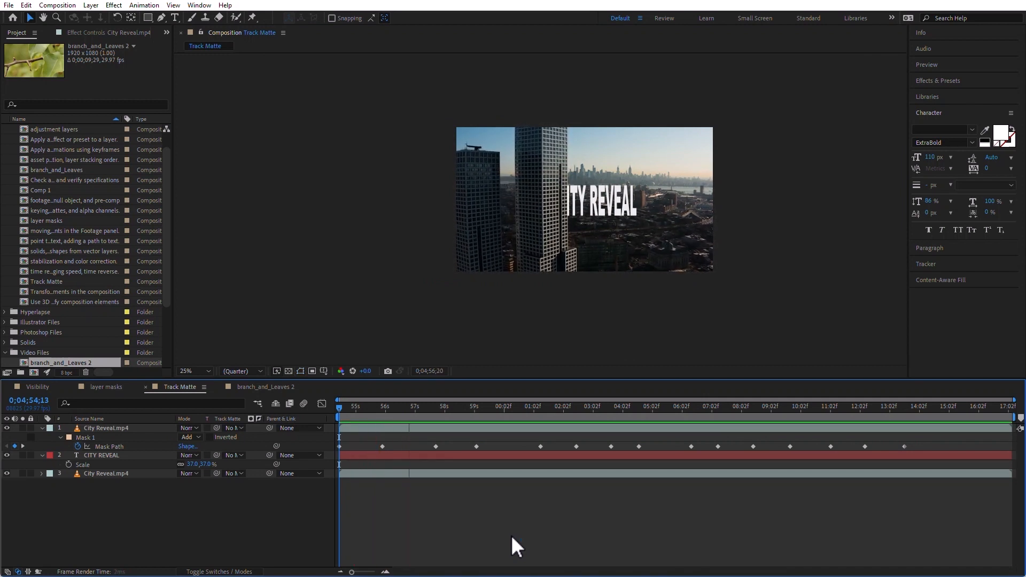
At 0;04;56;23, refine Mask 1's lower right corner at the tower's base and return to 0;04;54;13
left_click(402, 440)
left_click(409, 411)
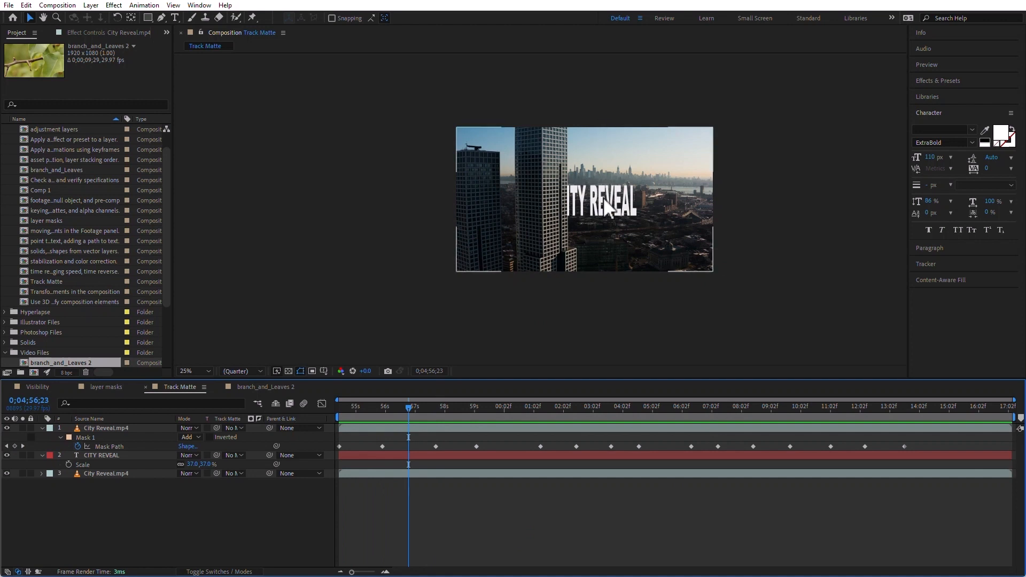
left_click(106, 447)
scroll(566, 242, "up", 2)
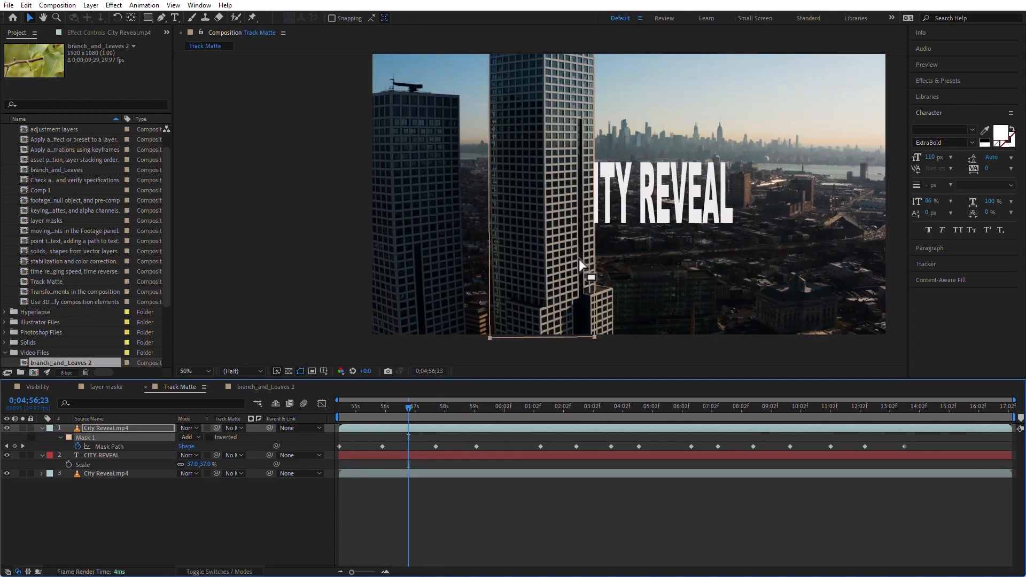
left_click_drag(594, 337, 594, 337)
left_click_drag(426, 406, 285, 431)
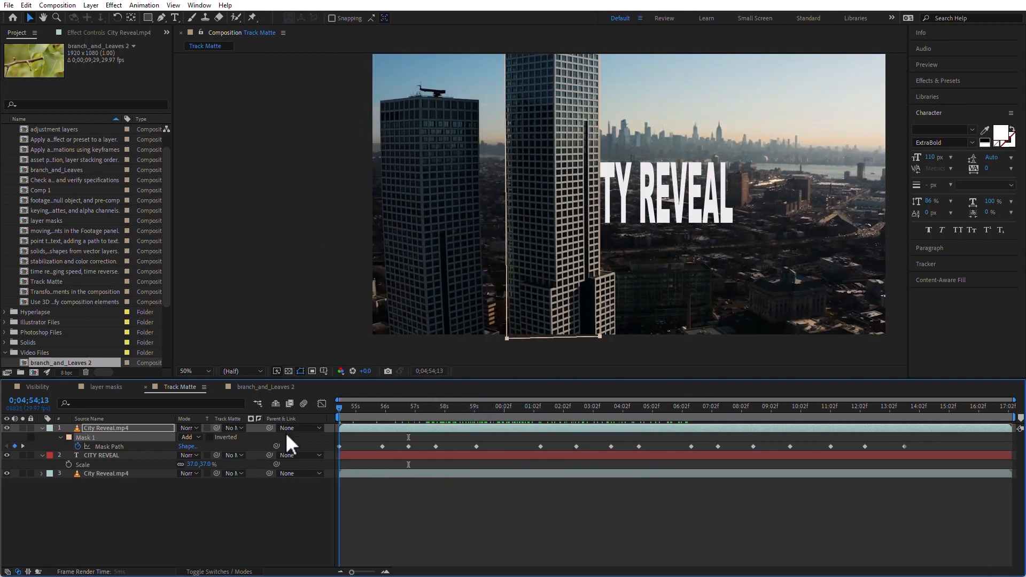
Set the CITY REVEAL layer's scale to 62%, move the text partly behind the masked tower, and preview the animation
left_click(103, 456)
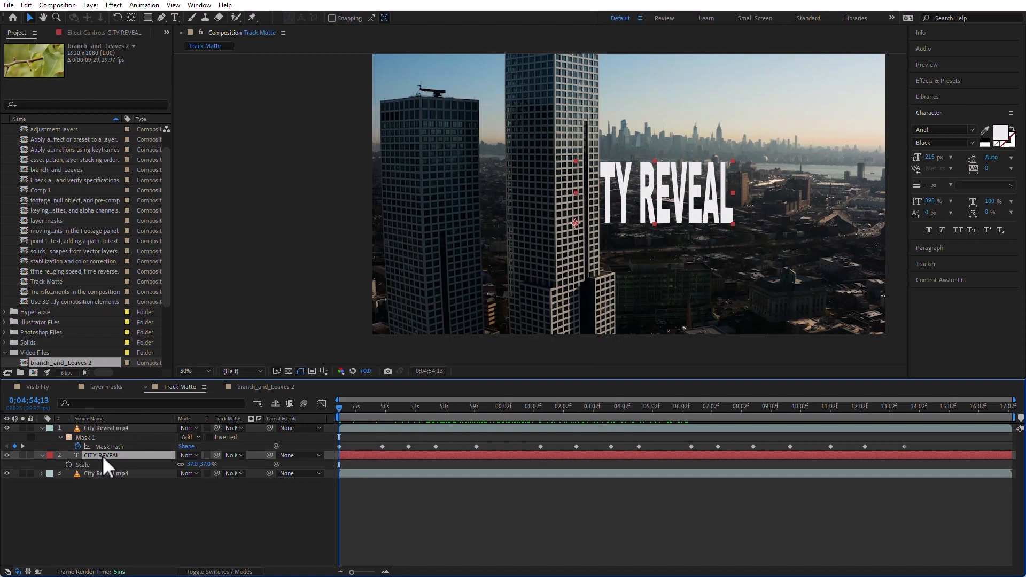
key("comma")
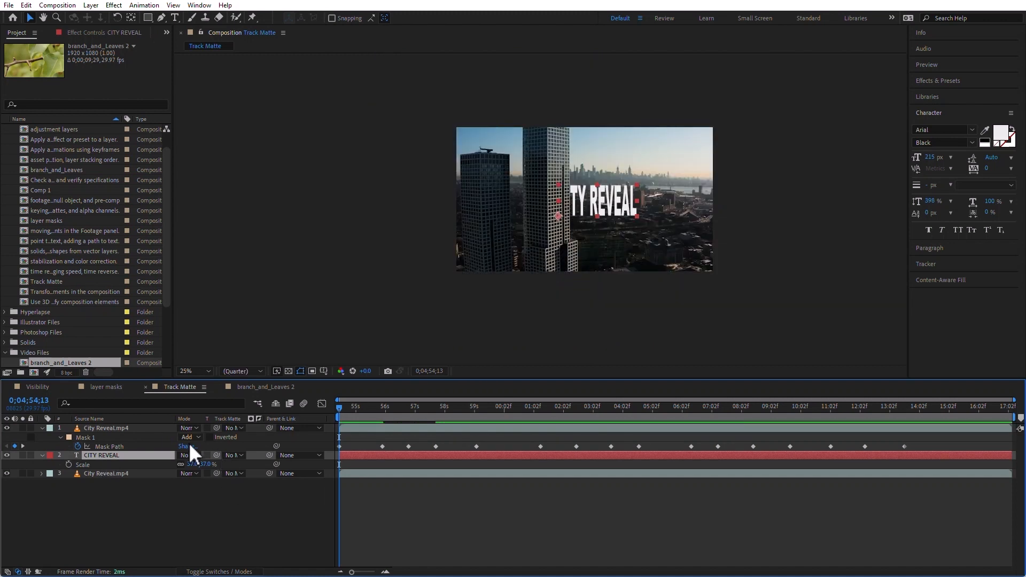
left_click_drag(191, 462, 206, 463)
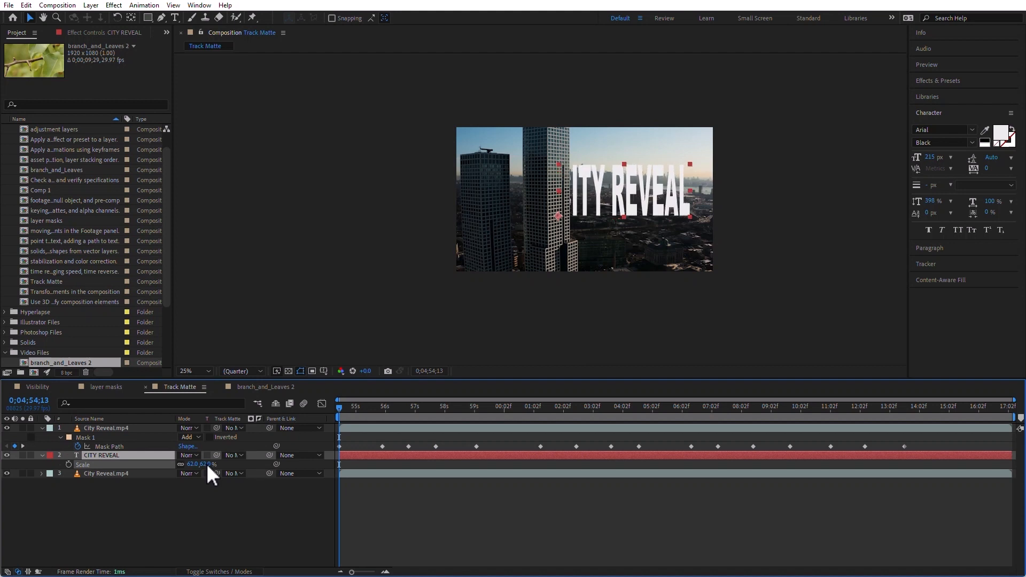
left_click_drag(622, 203, 578, 207)
left_click_drag(391, 406, 290, 412)
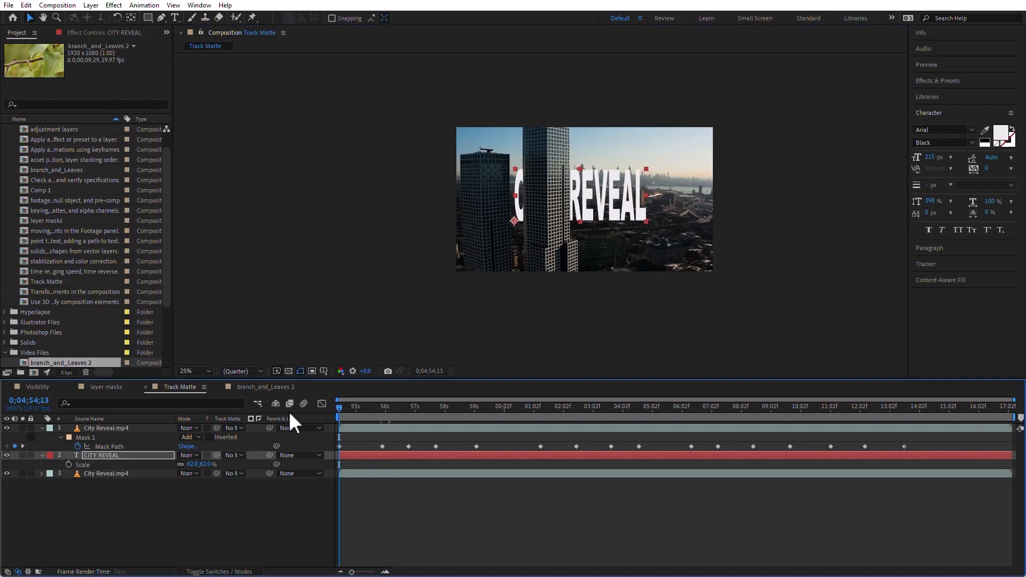
key("space")
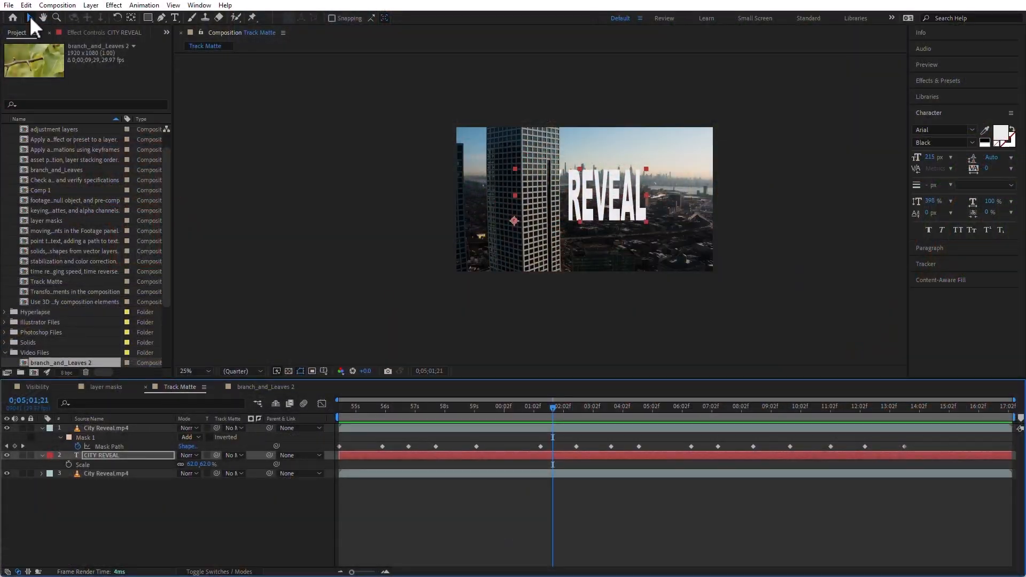
Revert the project to its last saved version and open the Track Matte composition from the Compositions folder
left_click(8, 4)
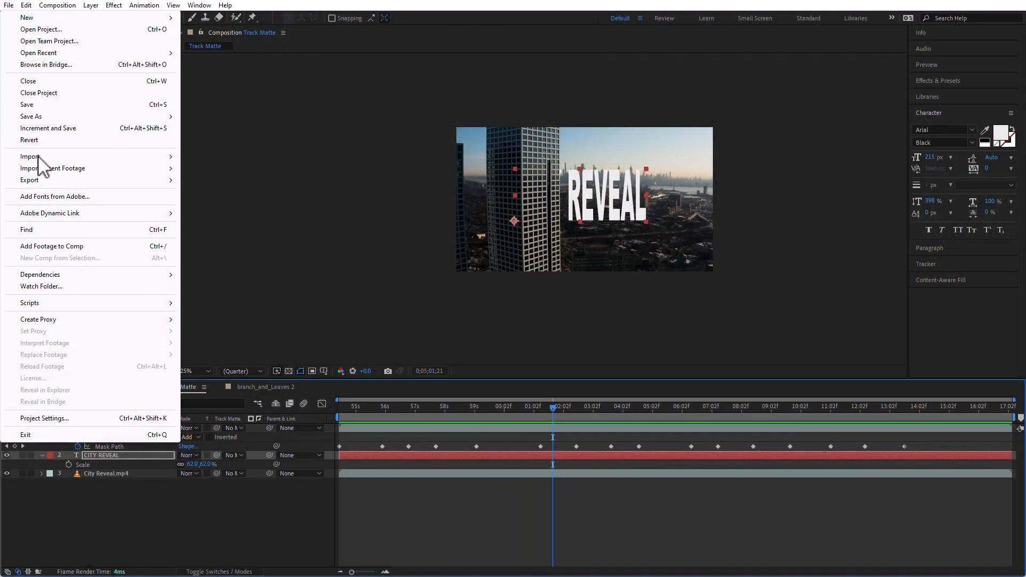
left_click(37, 140)
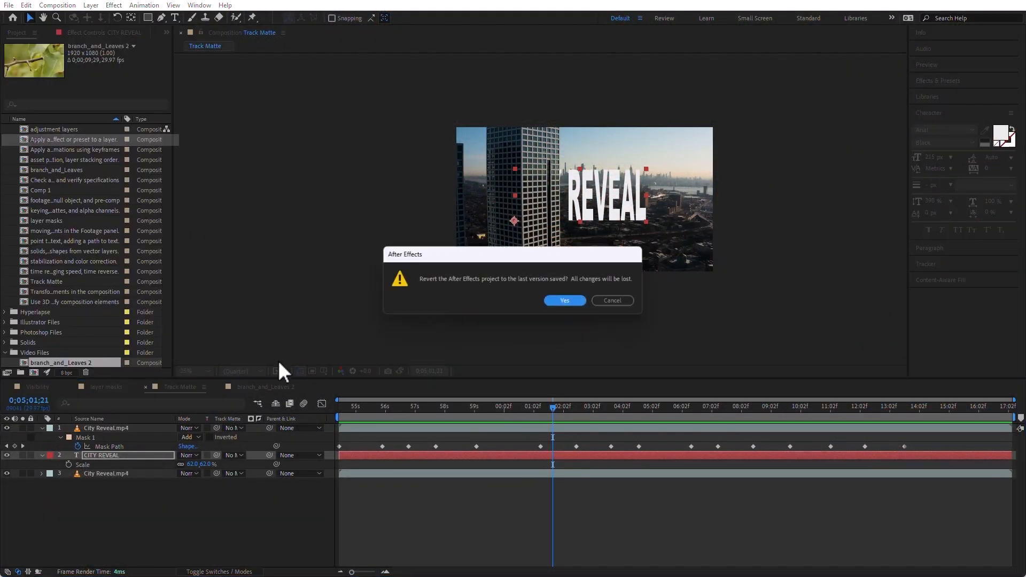
left_click(565, 301)
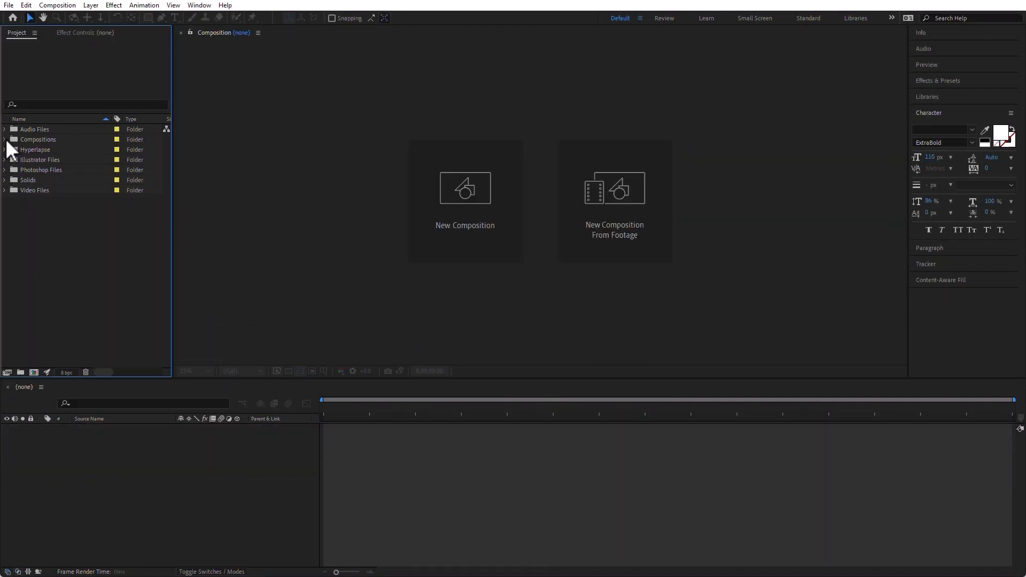
left_click(4, 140)
double_click(25, 292)
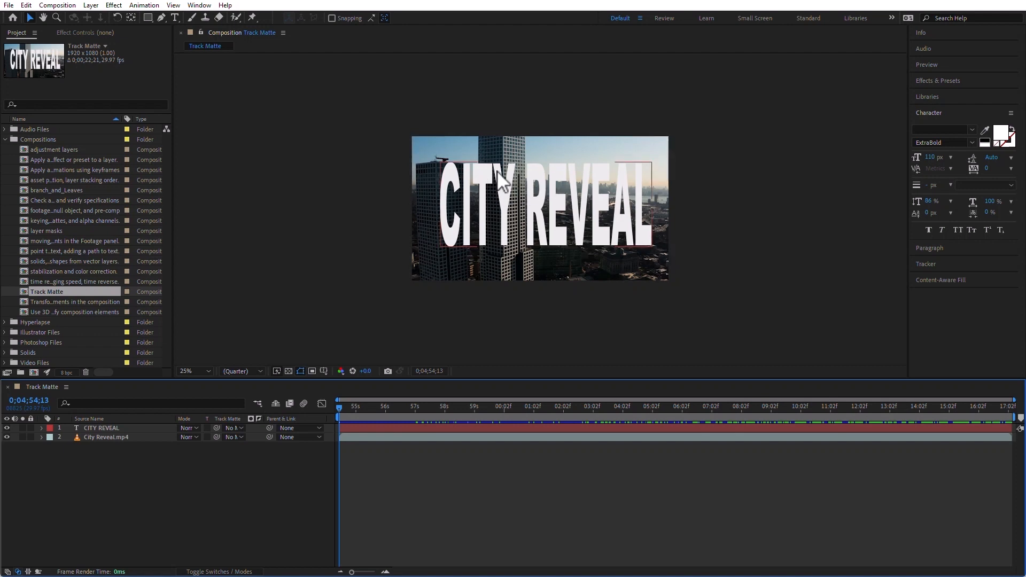
With the City Reveal.mp4 layer hidden and the transparency grid shown, set the CITY REVEAL text's fill color to black
left_click(7, 437)
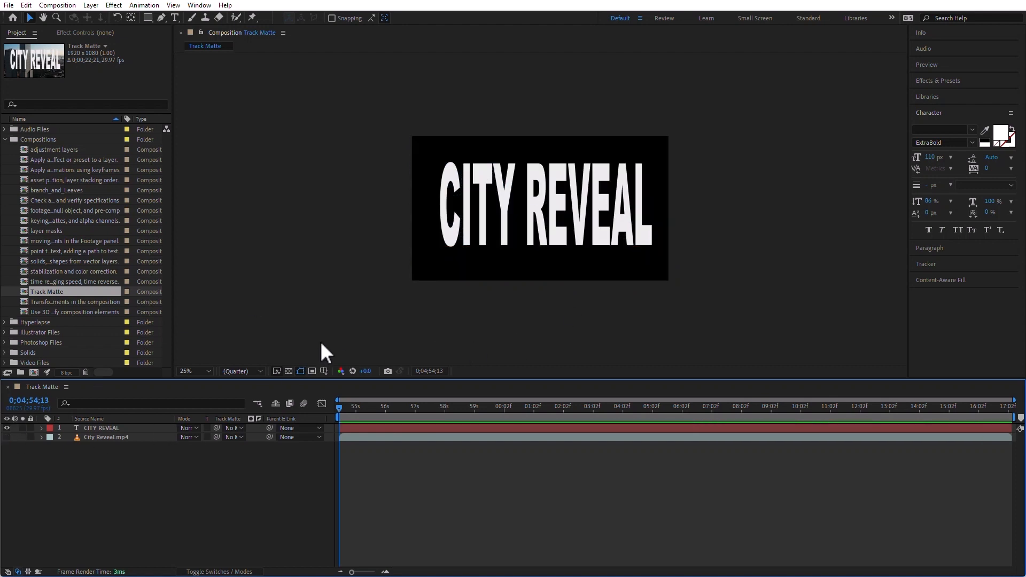
left_click(289, 370)
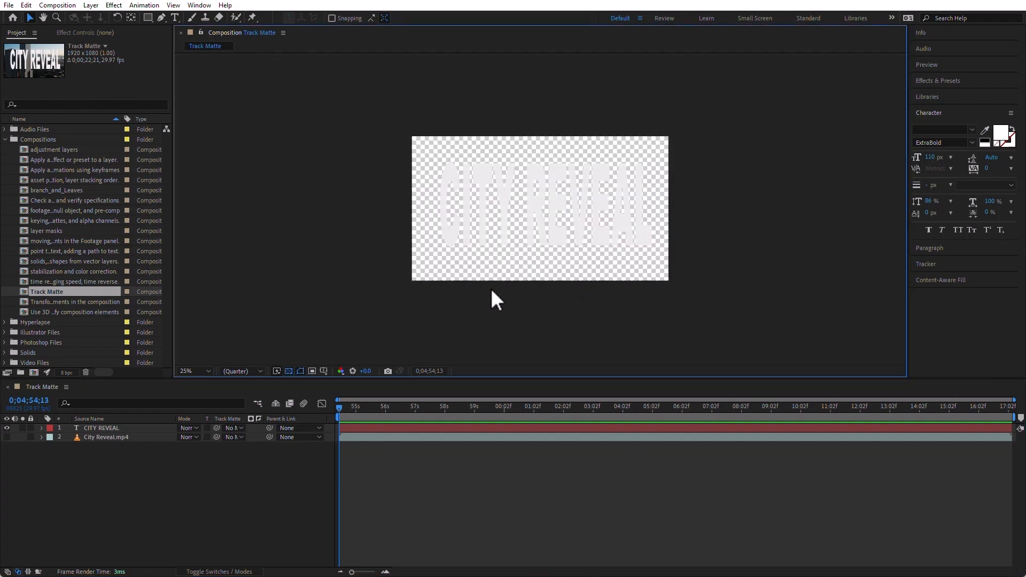
left_click(75, 428)
left_click(984, 142)
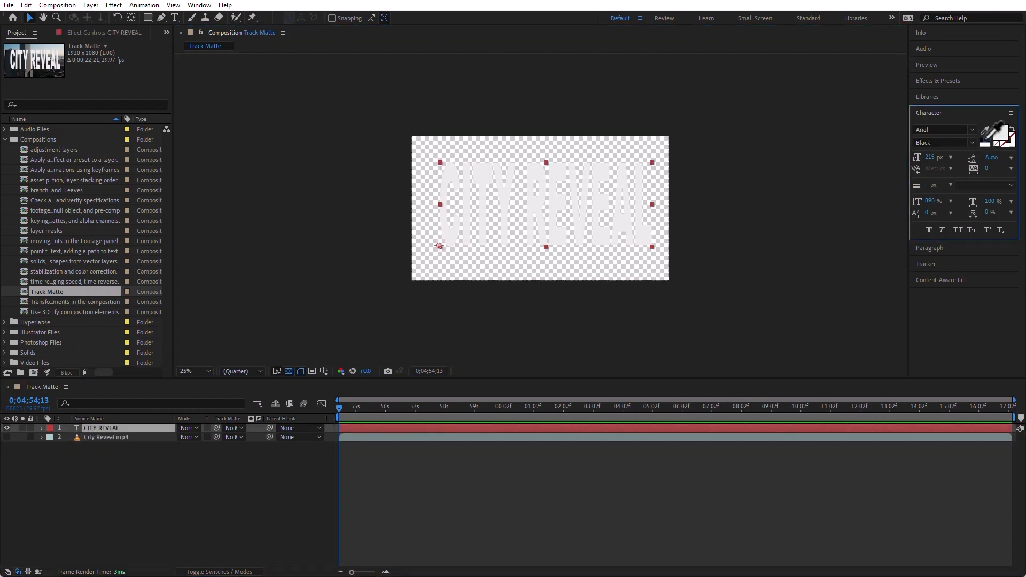
left_click(459, 548)
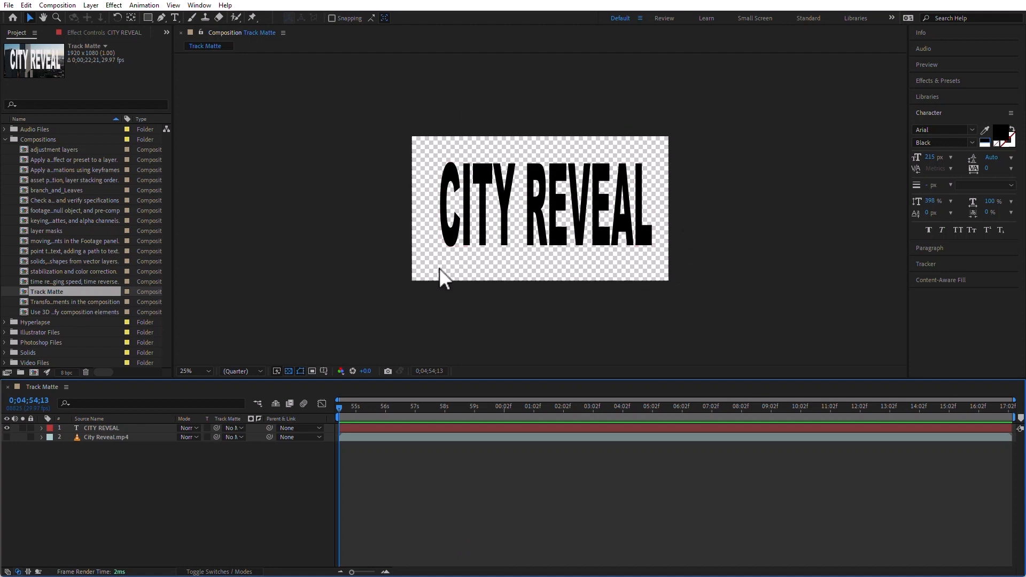
Make the City Reveal.mp4 layer visible again and set the CITY REVEAL text layer as its track matte
left_click(7, 437)
left_click(101, 437)
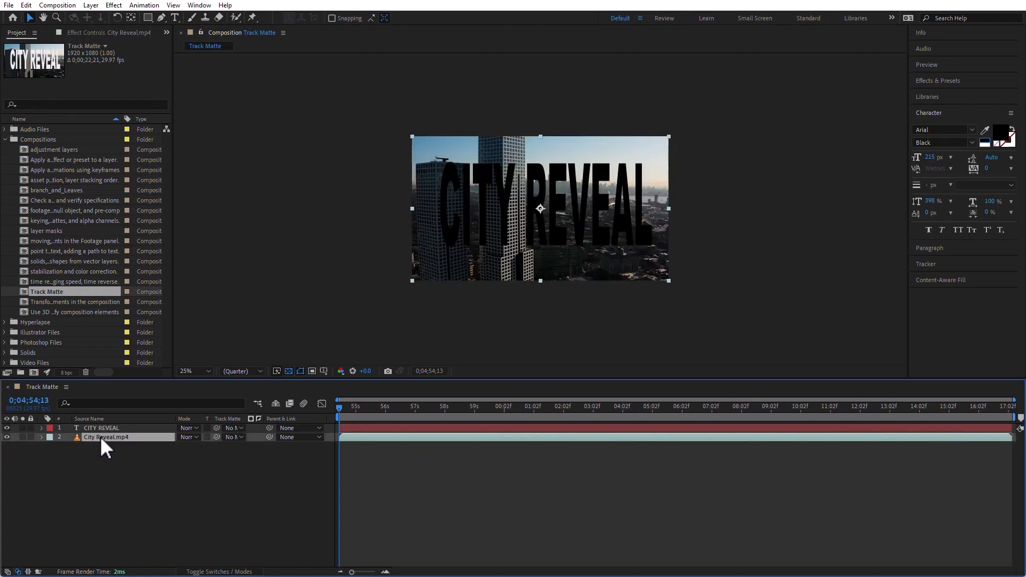
left_click(103, 426)
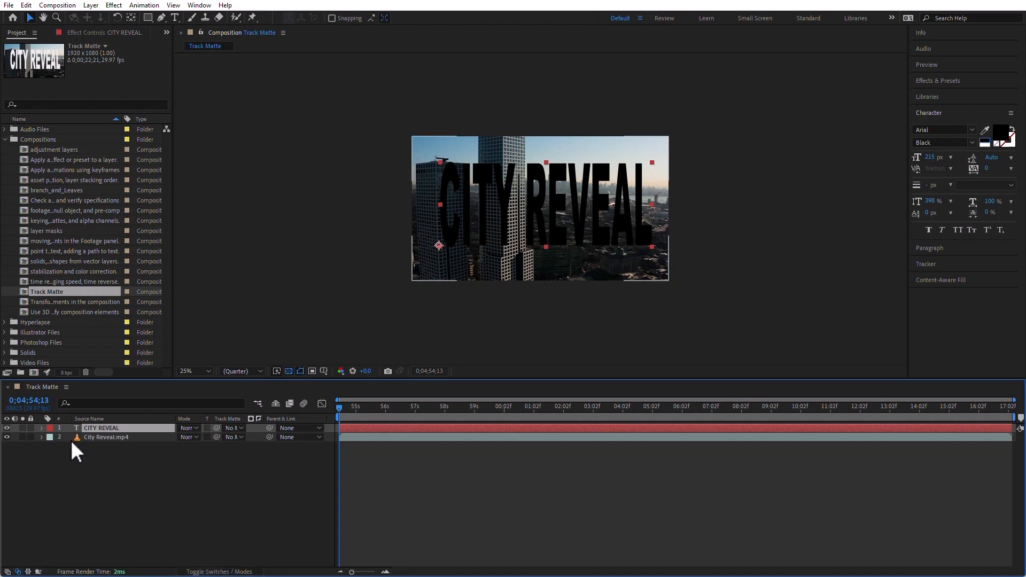
left_click(123, 472)
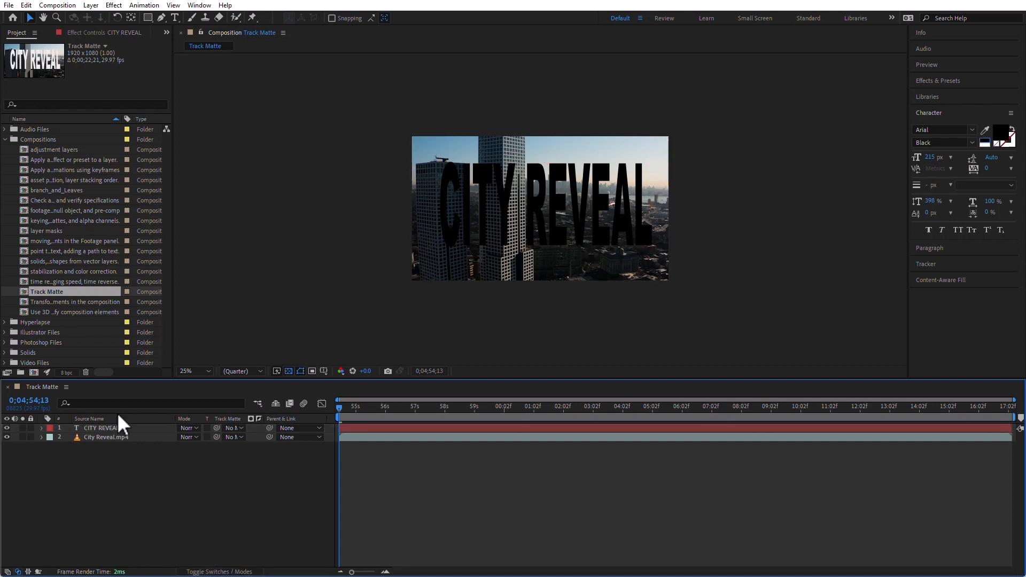
left_click(233, 437)
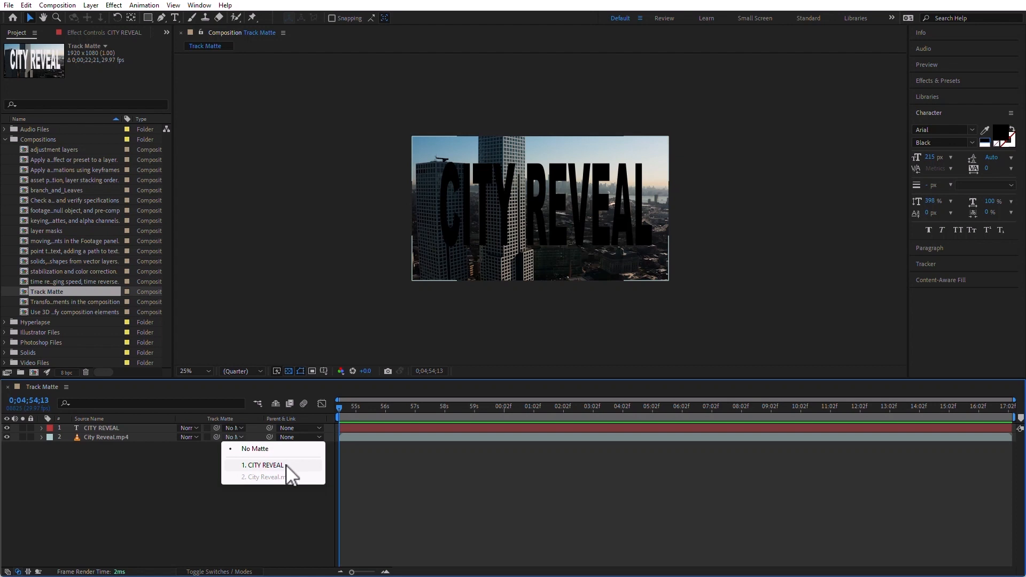
left_click(264, 465)
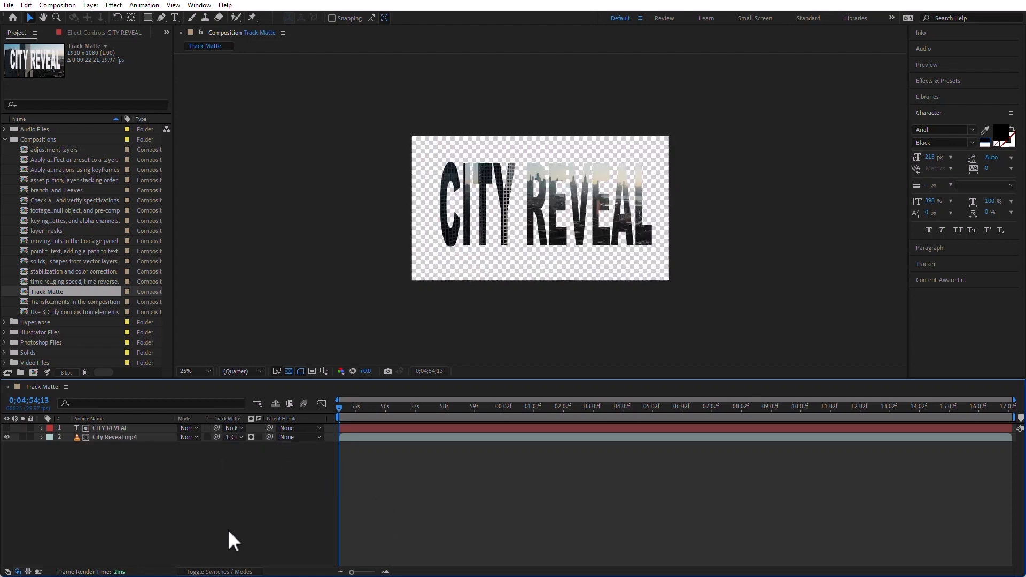
Turn off the transparency grid and preview the footage playing inside the text
left_click(288, 371)
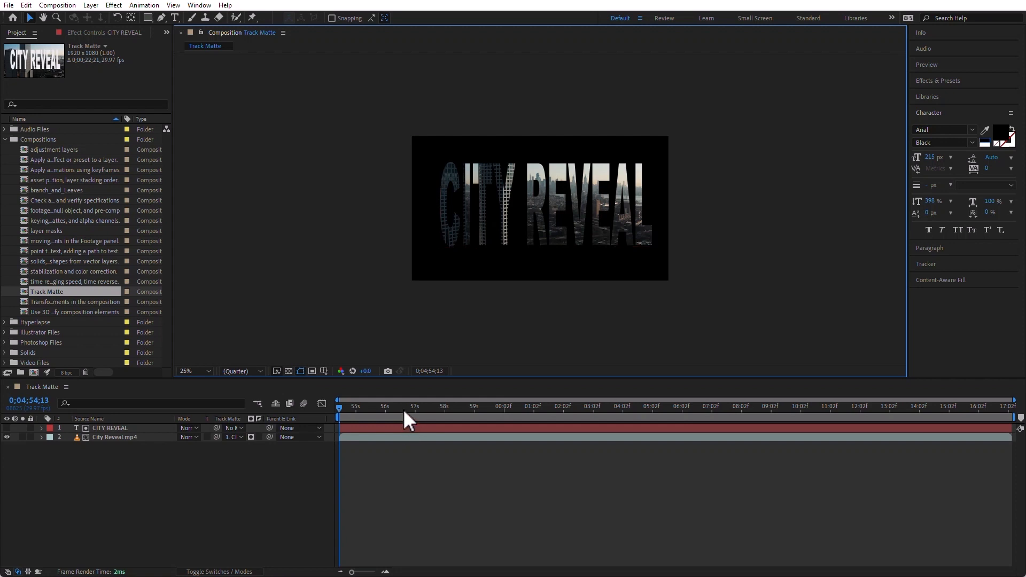
key("space")
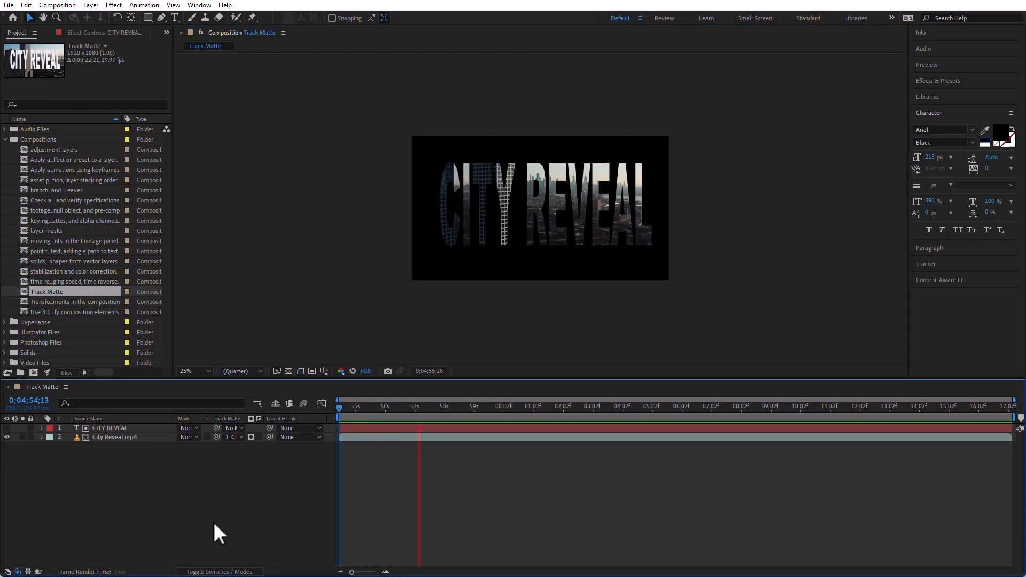
key("space")
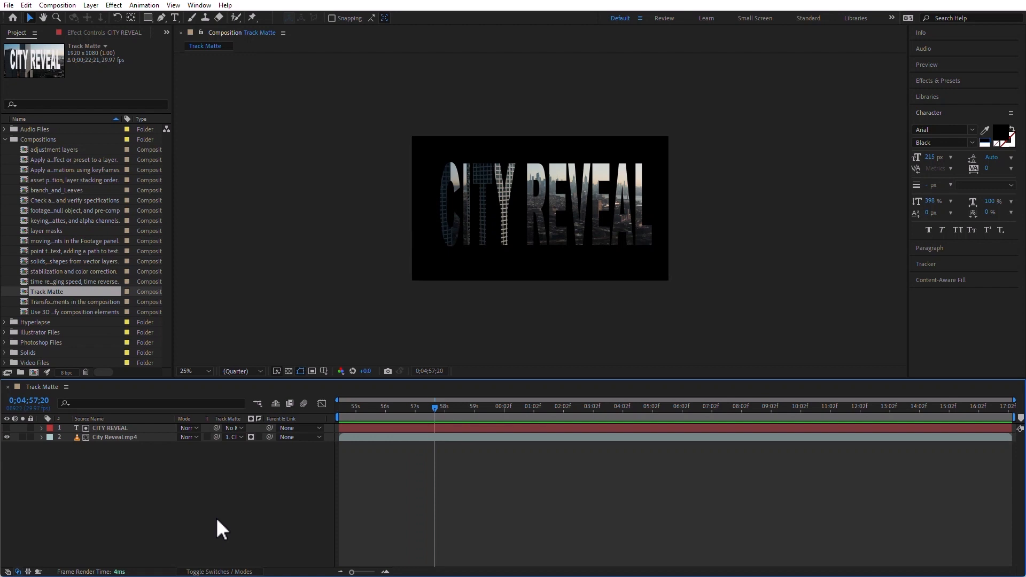
Add a 1920 x 1080 px green solid, place it beneath all other layers as a background, and preview the result
key("ctrl+y")
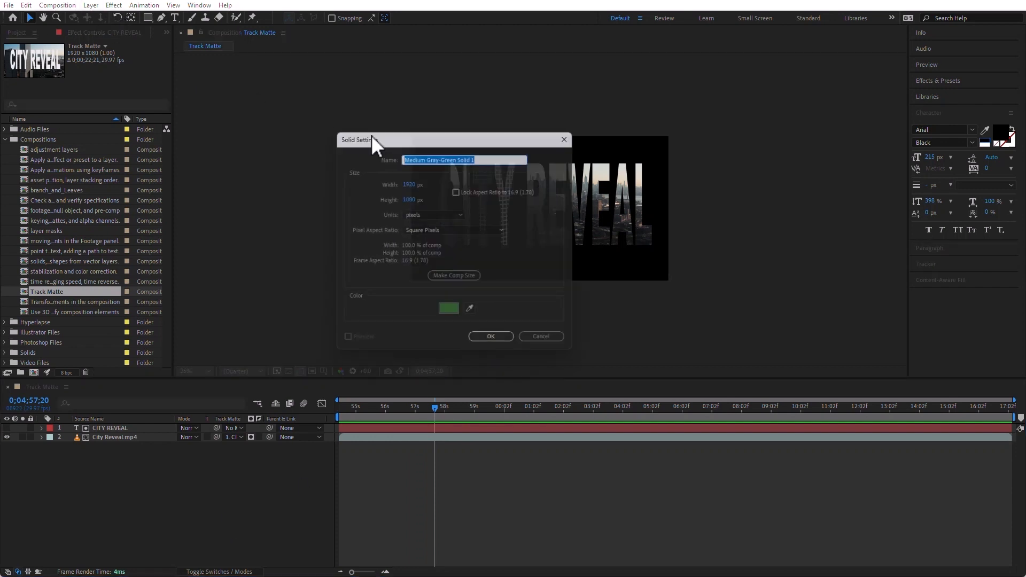
left_click(501, 345)
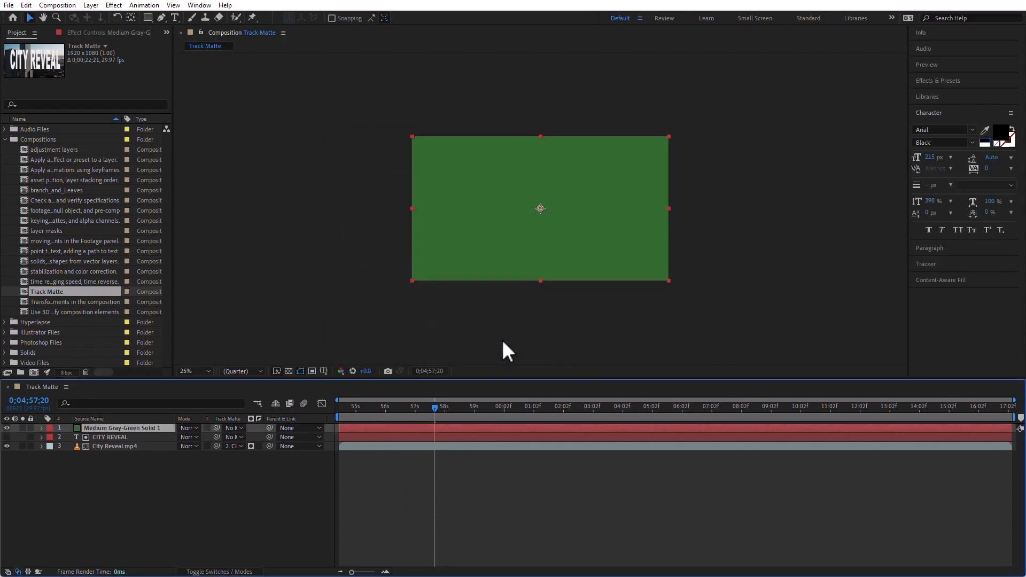
left_click_drag(127, 427, 181, 520)
left_click(445, 516)
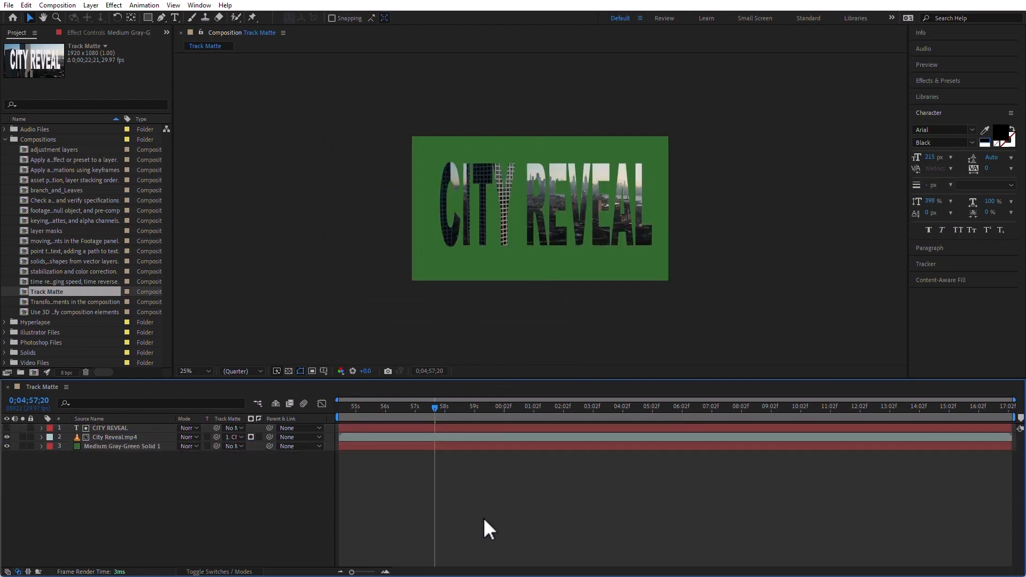
key("space")
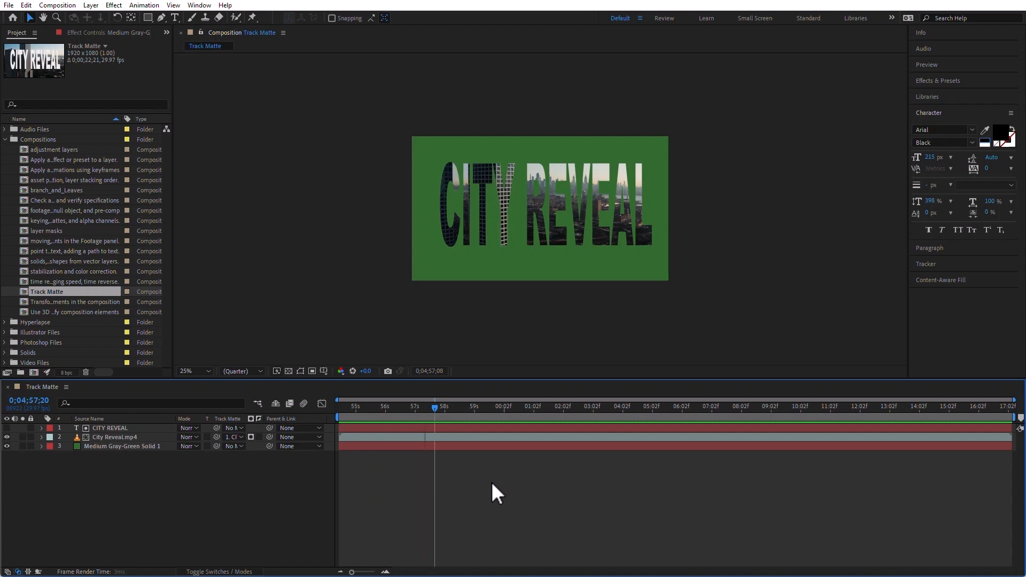
At 0;04;54;13, start a Position keyframe on the CITY REVEAL layer with X about -1750, fully outside the frame's left edge
left_click(108, 427)
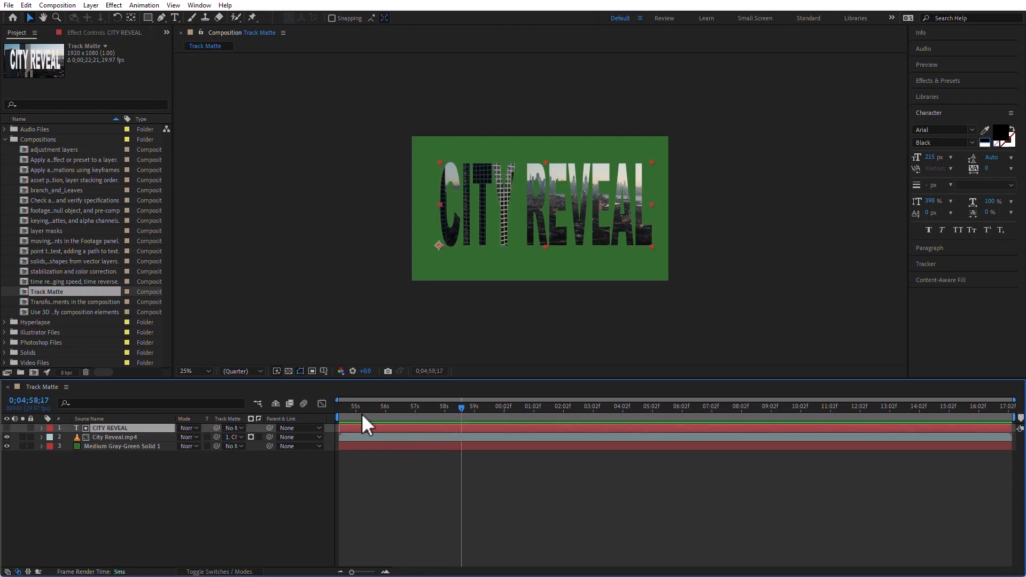
key("space")
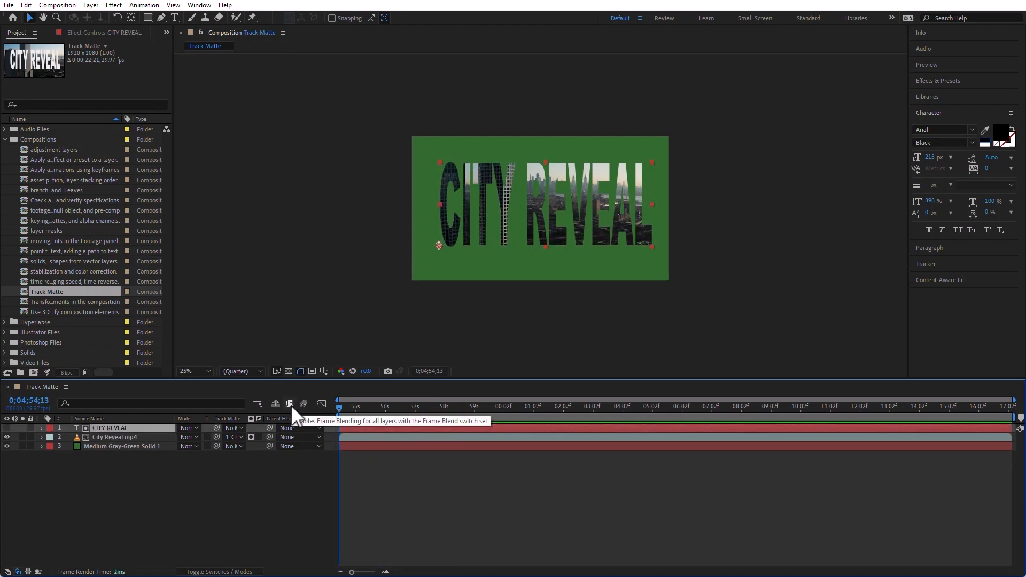
key("p")
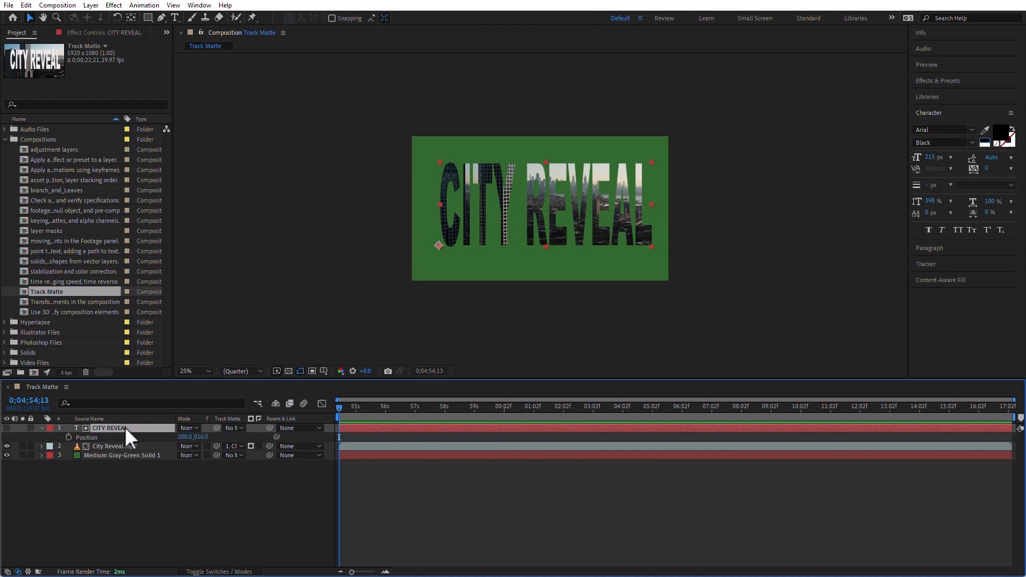
left_click(68, 437)
left_click_drag(187, 438, 130, 440)
At 0;05;03;07, keyframe the CITY REVEAL layer's Position at 175, 816 and return to 0;04;54;13 to preview the slide-in
left_click(595, 410)
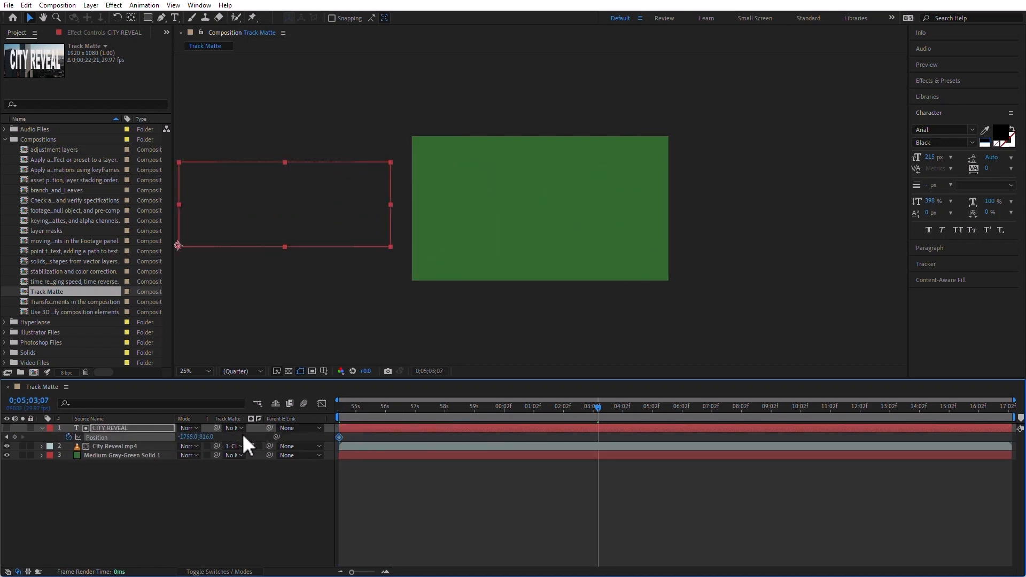
left_click_drag(185, 437, 286, 435)
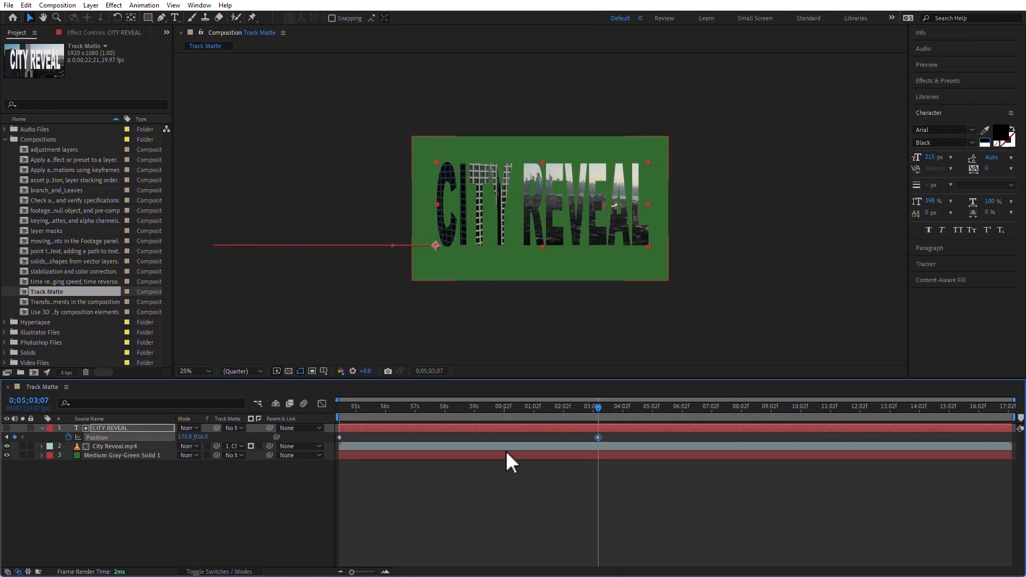
left_click_drag(429, 408, 219, 418)
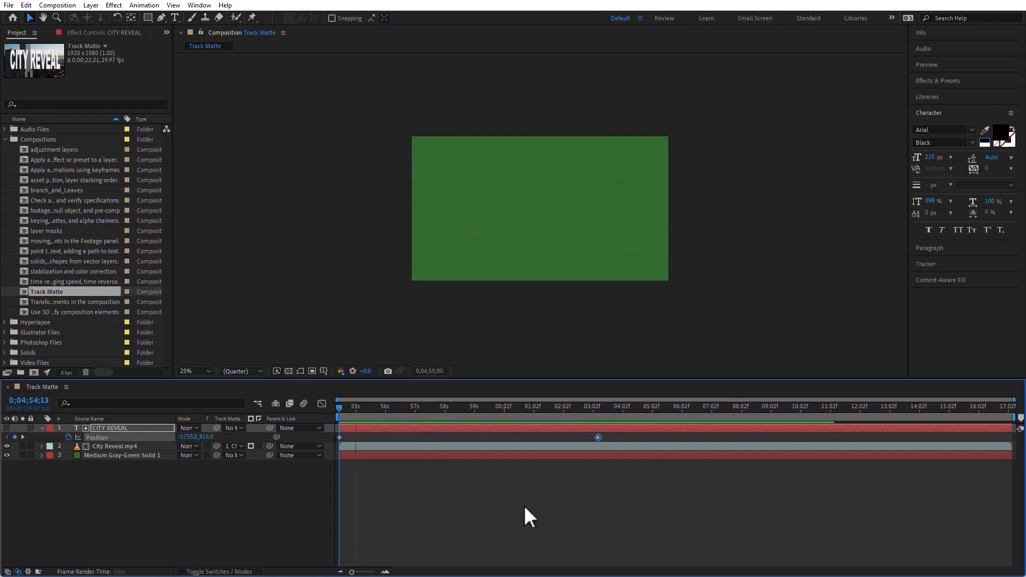